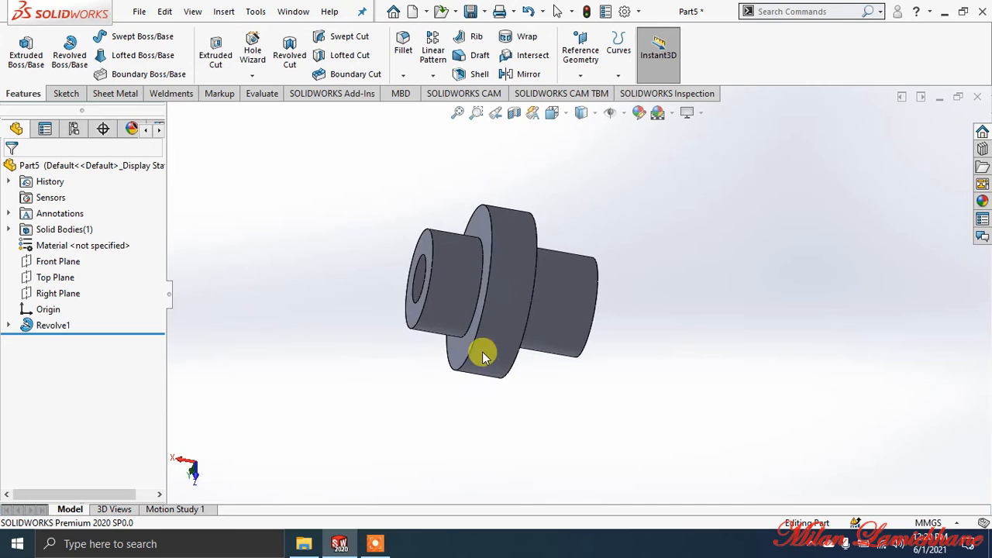
{"action": "left_click", "coordinate": [138, 11]}
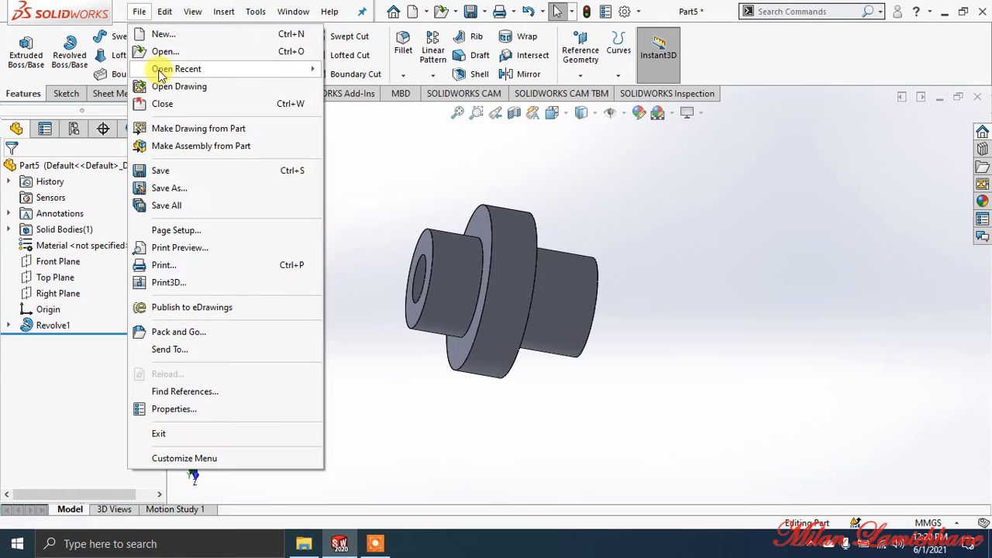
{"action": "mouse_move", "coordinate": [203, 72]}
{"action": "left_click", "coordinate": [663, 186]}
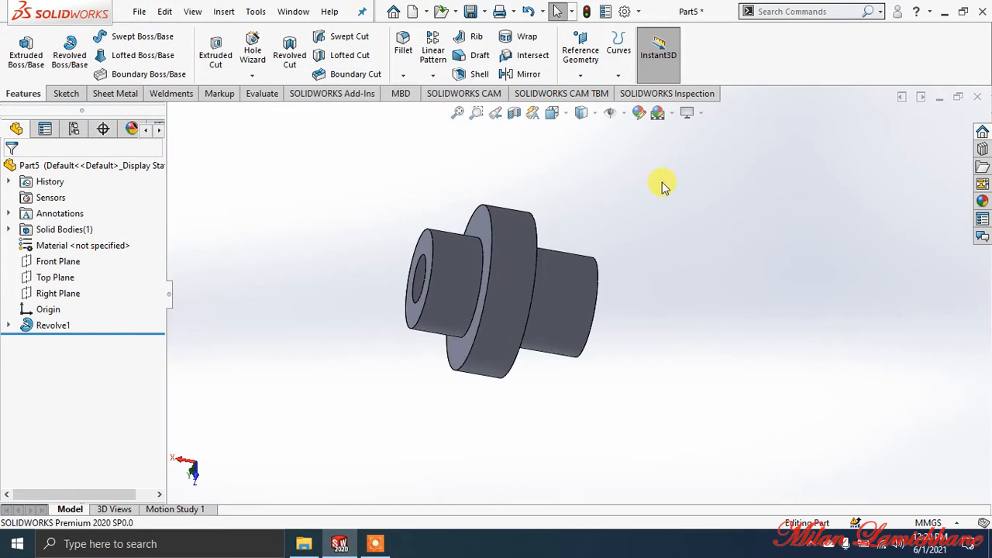
{"action": "left_click", "coordinate": [137, 11]}
{"action": "left_click", "coordinate": [160, 85]}
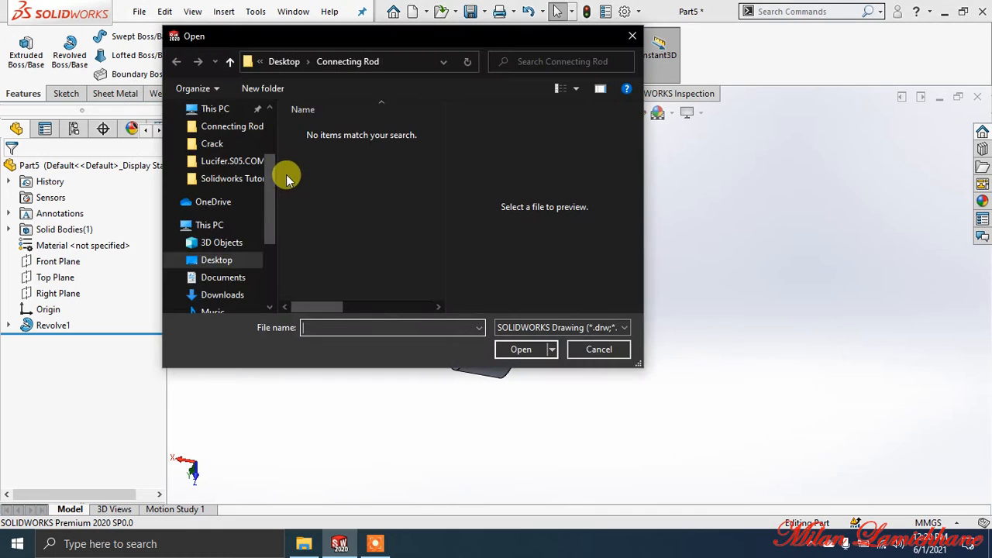
{"action": "left_click", "coordinate": [633, 36]}
Close the current revolved part without saving it.
{"action": "left_click", "coordinate": [139, 11]}
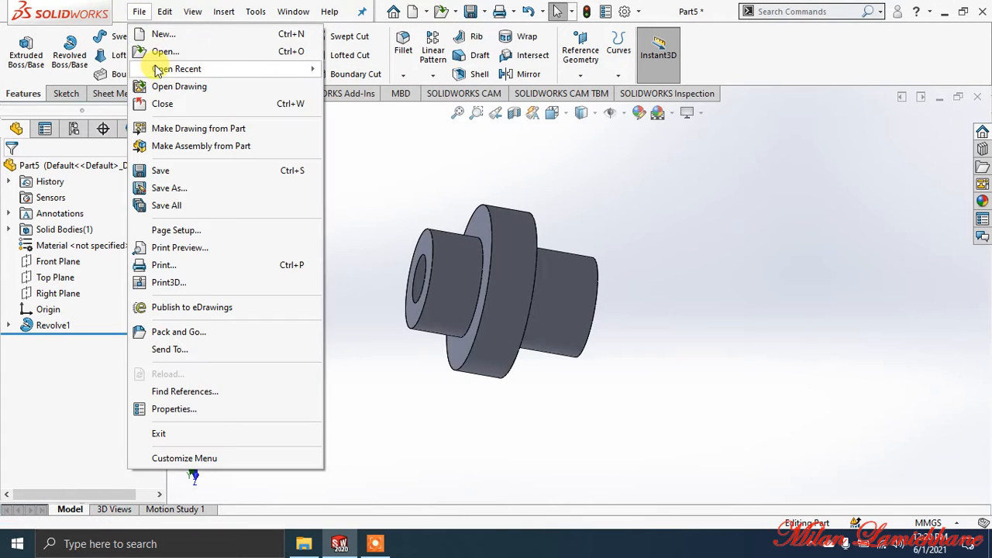
{"action": "left_click", "coordinate": [159, 103]}
{"action": "left_click", "coordinate": [440, 280]}
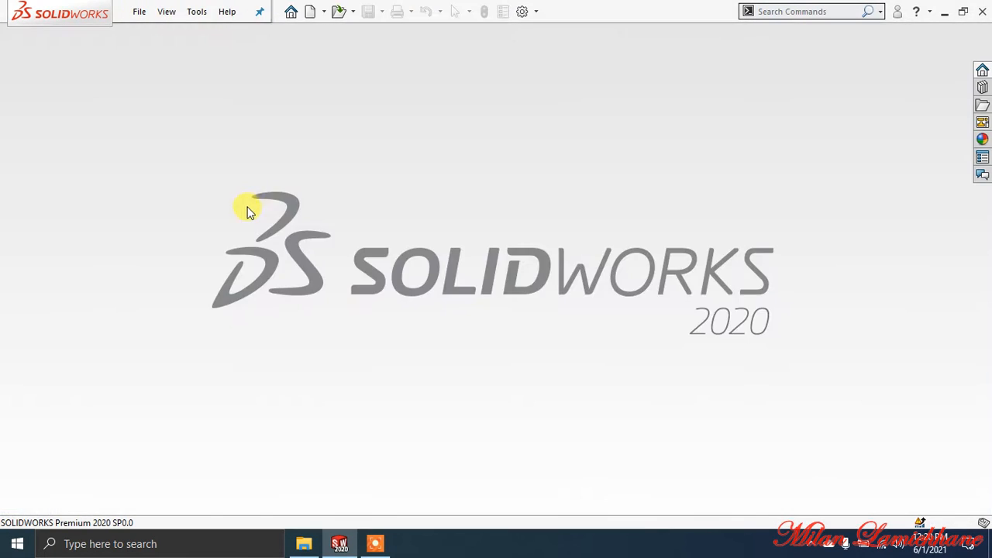
Create a new empty part document.
{"action": "left_click", "coordinate": [137, 11]}
{"action": "left_click", "coordinate": [201, 33]}
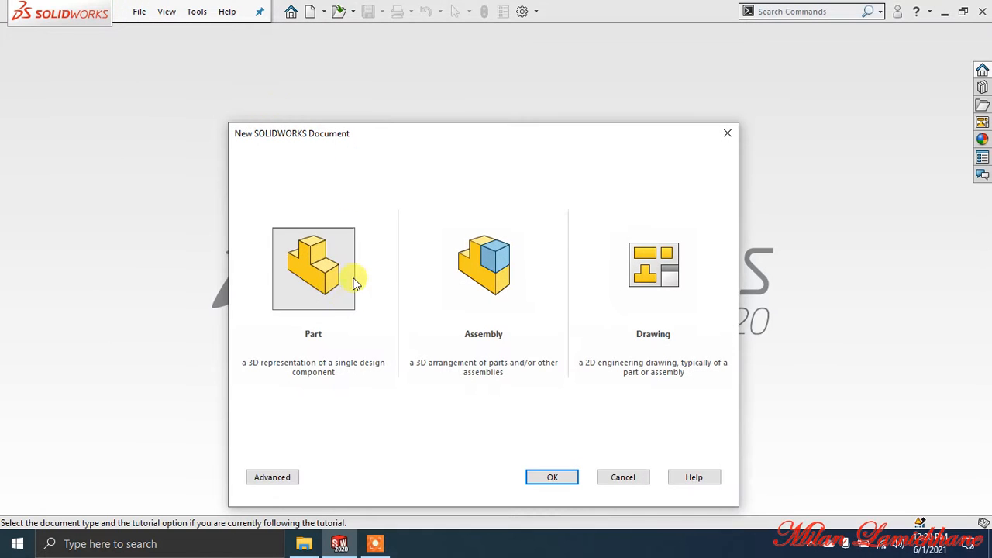
{"action": "left_click", "coordinate": [551, 476]}
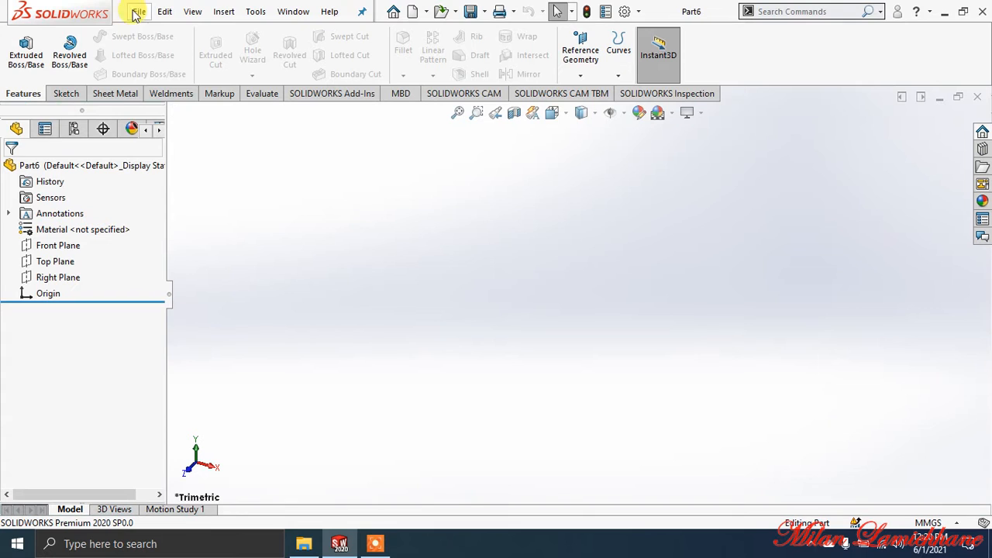
Start a sketch on the Front Plane and orient the view normal to the sketch plane.
{"action": "left_click", "coordinate": [66, 94]}
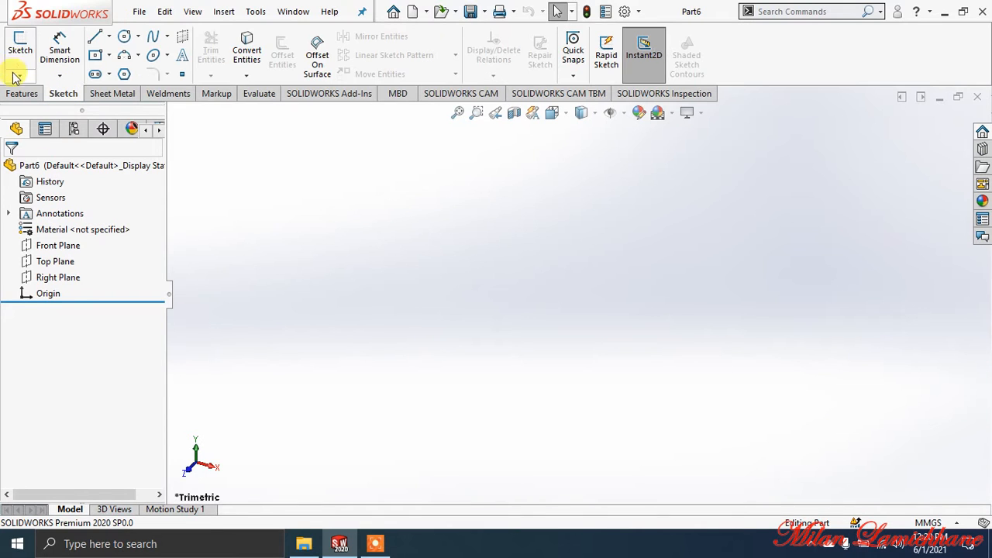
{"action": "left_click", "coordinate": [18, 46]}
{"action": "left_click", "coordinate": [501, 179]}
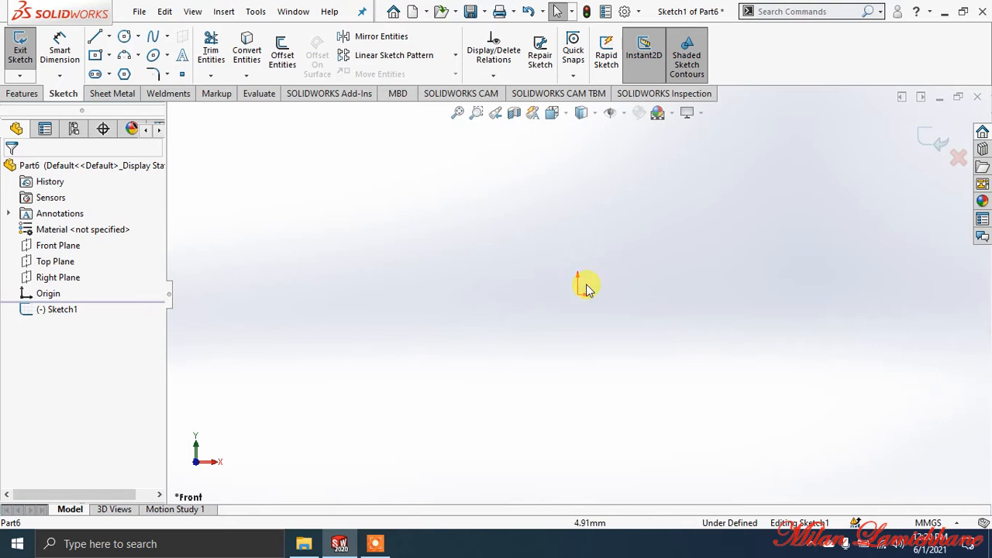
{"action": "key", "text": "space"}
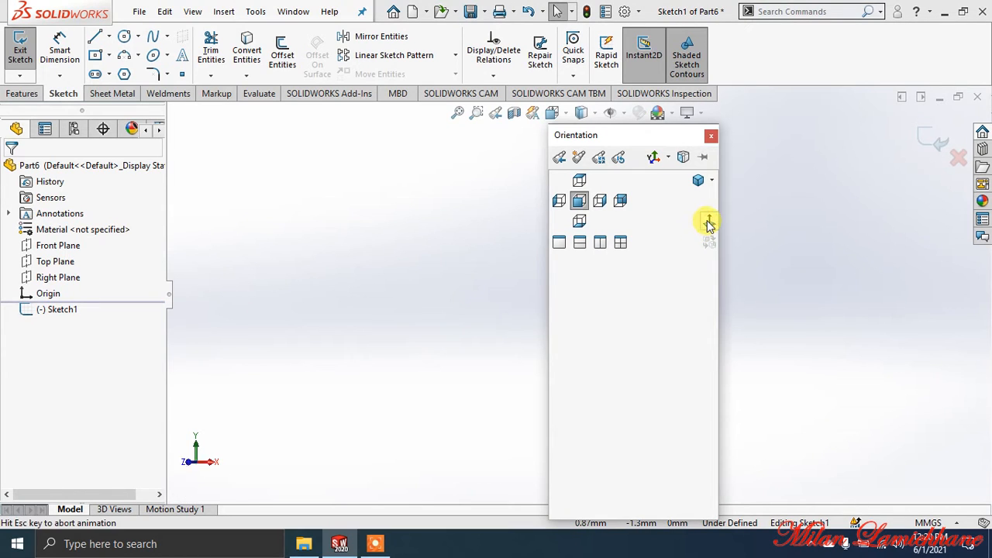
{"action": "left_click", "coordinate": [620, 201]}
{"action": "key", "text": "space"}
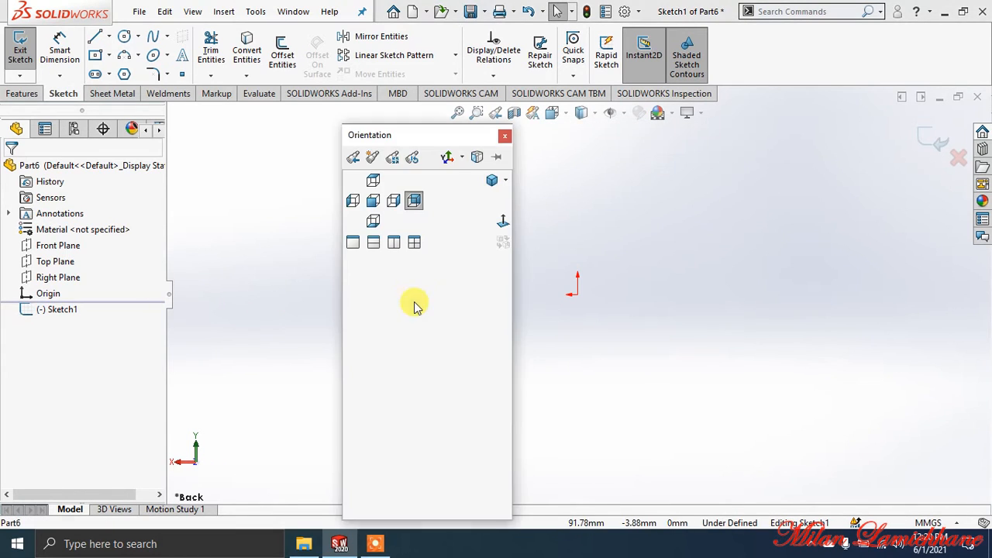
{"action": "left_click", "coordinate": [502, 225]}
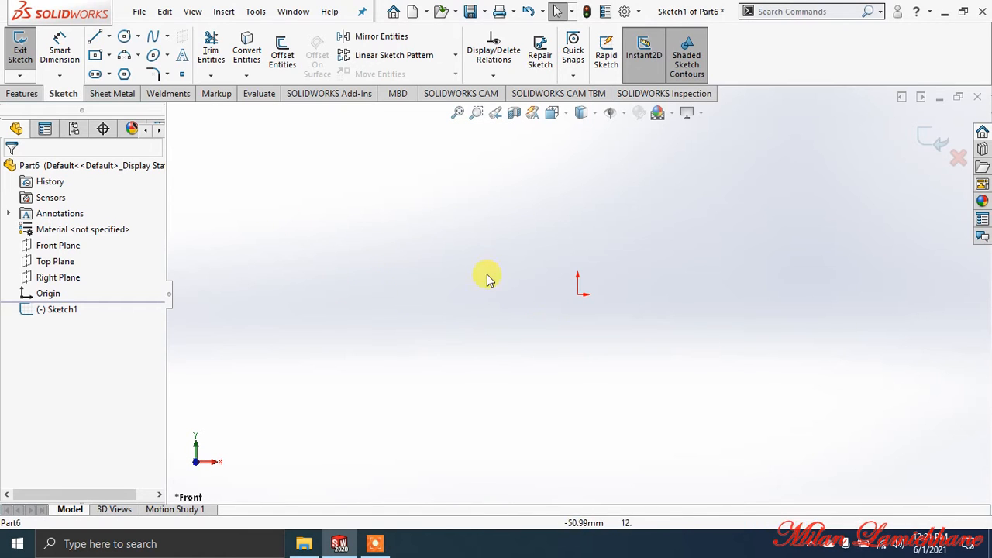
Sketch a closed stepped line profile from the origin, about 188 mm long, with a raised block about 67 mm wide and 30 mm high.
{"action": "left_click", "coordinate": [96, 39]}
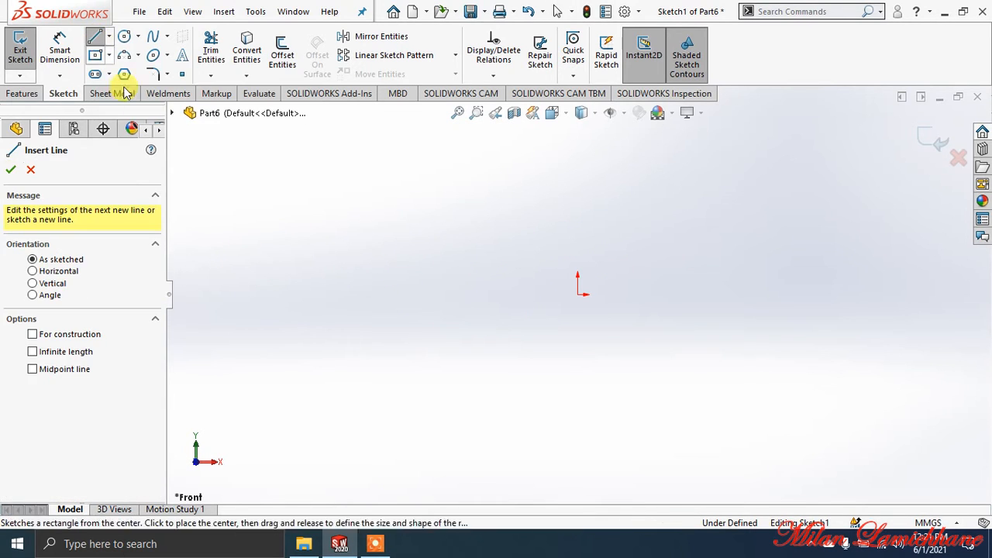
{"action": "left_click", "coordinate": [577, 295]}
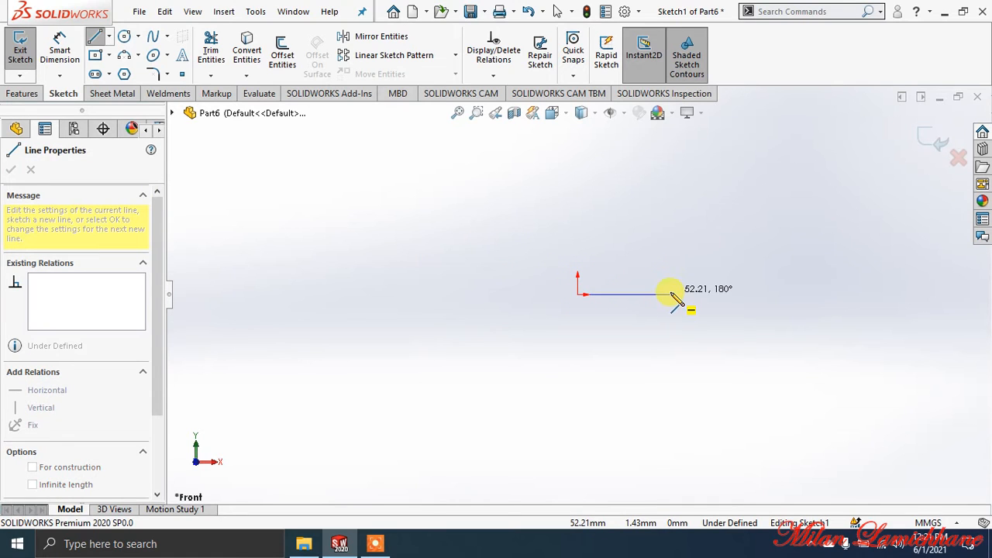
{"action": "left_click", "coordinate": [714, 293]}
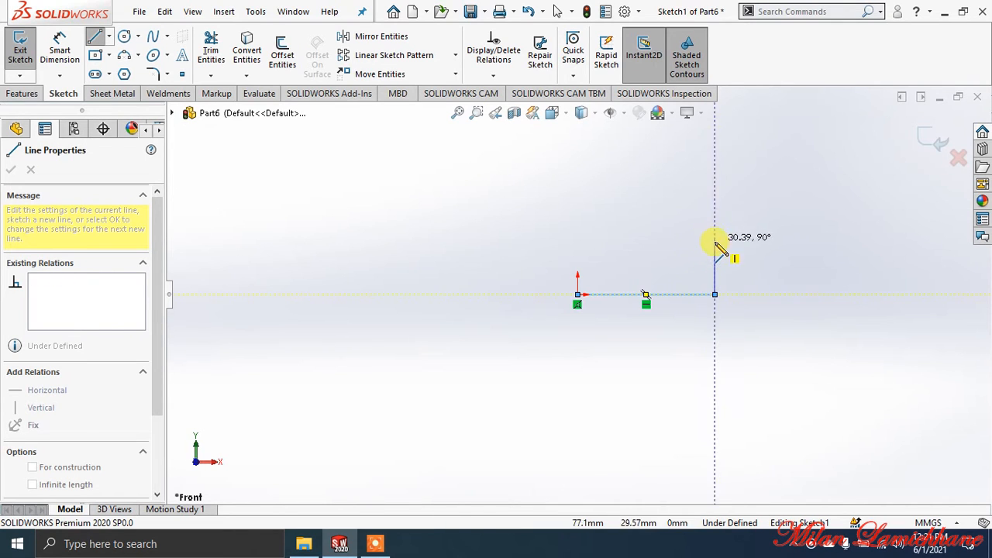
{"action": "left_click", "coordinate": [714, 242]}
{"action": "left_click", "coordinate": [834, 242]}
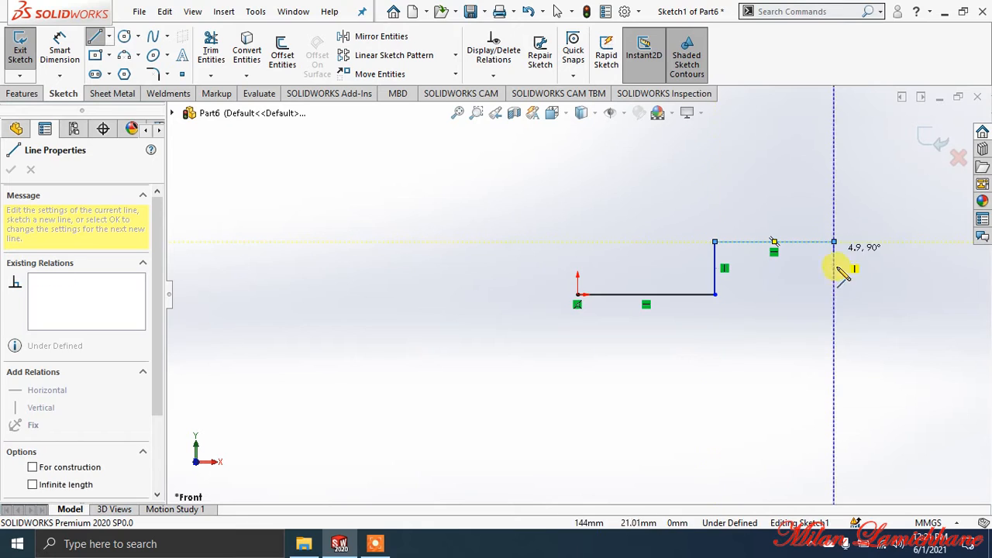
{"action": "left_click", "coordinate": [834, 294]}
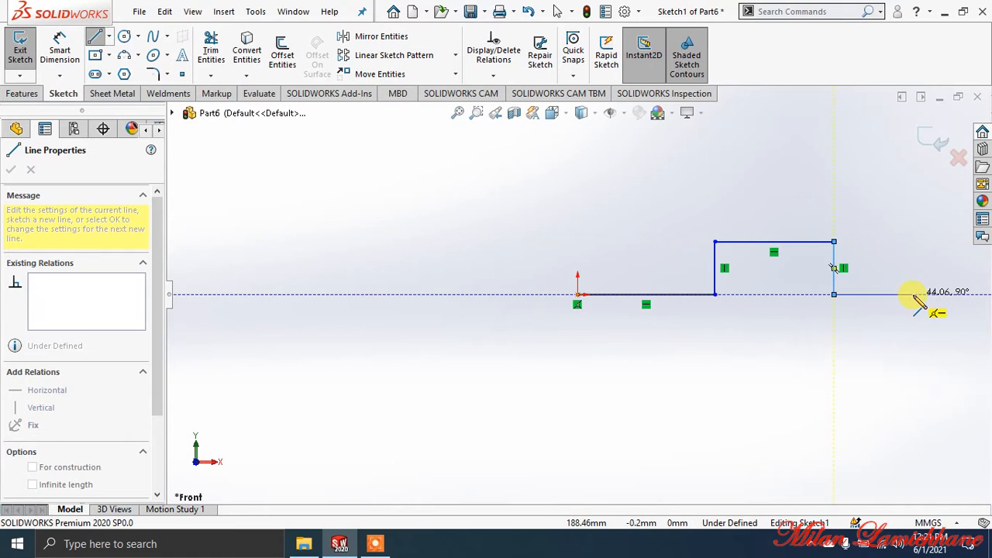
{"action": "left_click", "coordinate": [915, 318]}
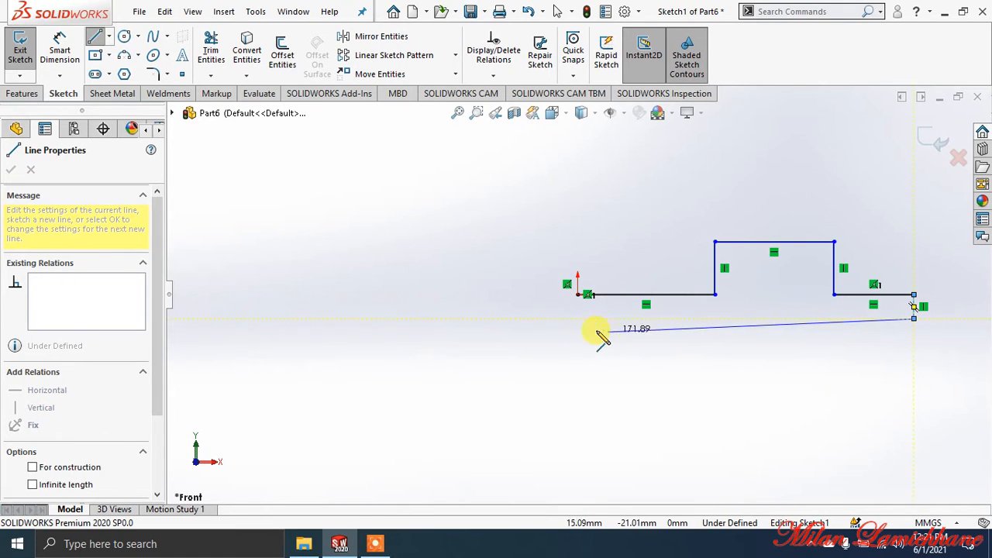
{"action": "left_click", "coordinate": [577, 317]}
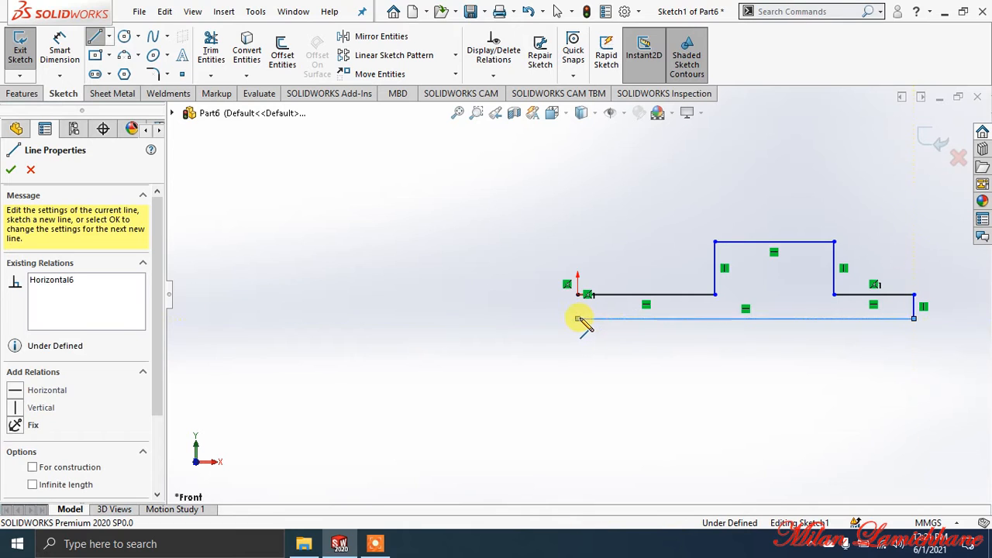
{"action": "left_click", "coordinate": [577, 294]}
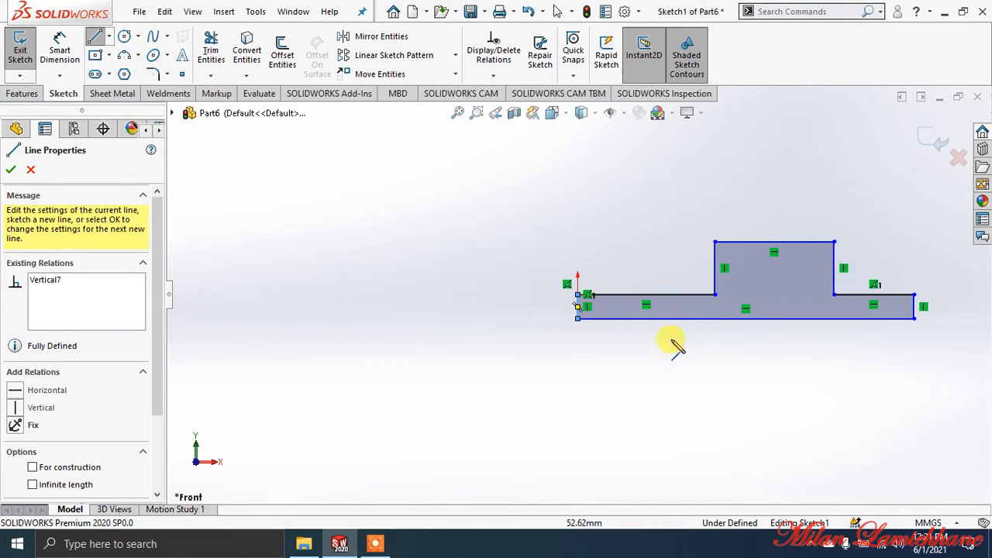
Trim away the short vertical end line at the origin and redraw it to close the profile.
{"action": "scroll", "coordinate": [756, 322], "scroll_direction": "down", "scroll_amount": 1}
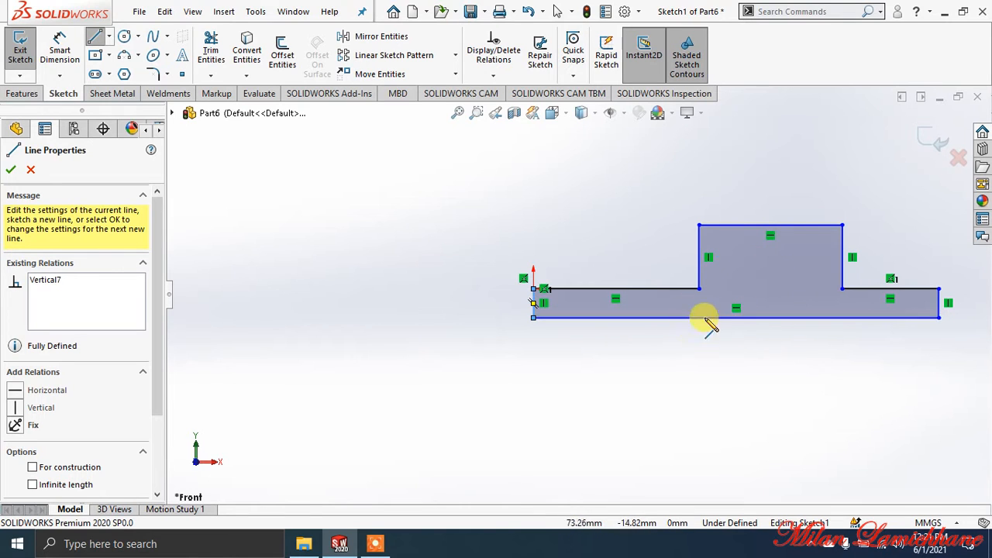
{"action": "left_click", "coordinate": [210, 48]}
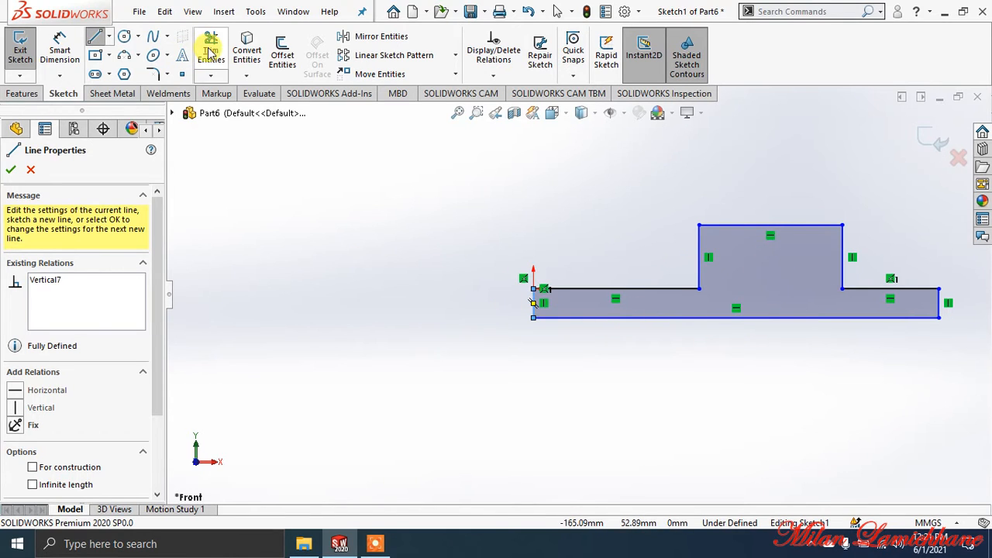
{"action": "left_click", "coordinate": [533, 306]}
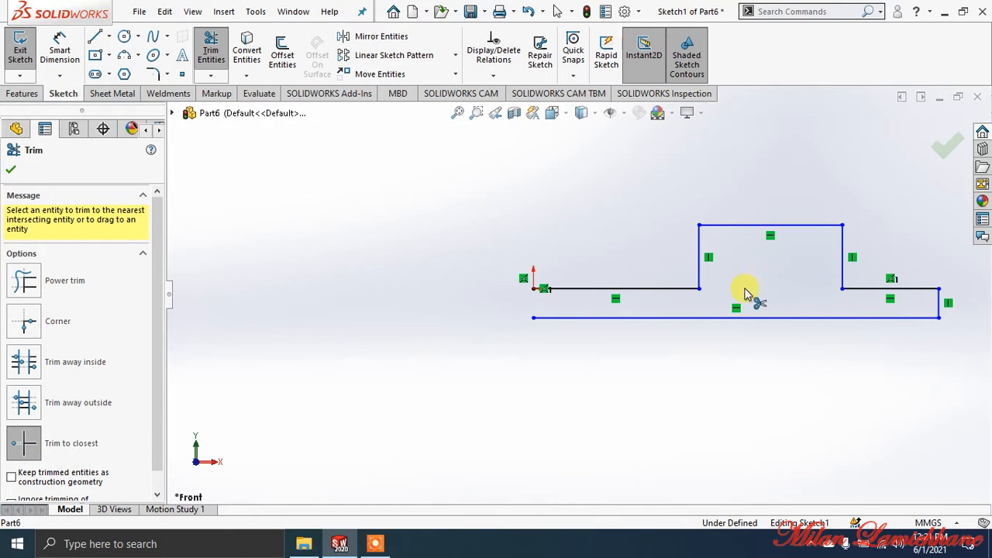
{"action": "left_click", "coordinate": [95, 37]}
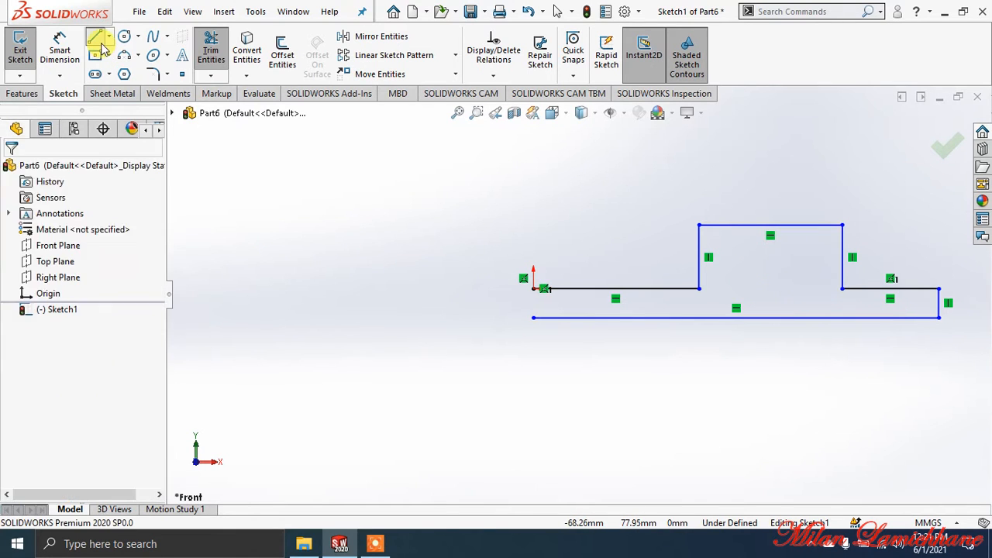
{"action": "left_click", "coordinate": [534, 317]}
{"action": "left_click", "coordinate": [533, 289]}
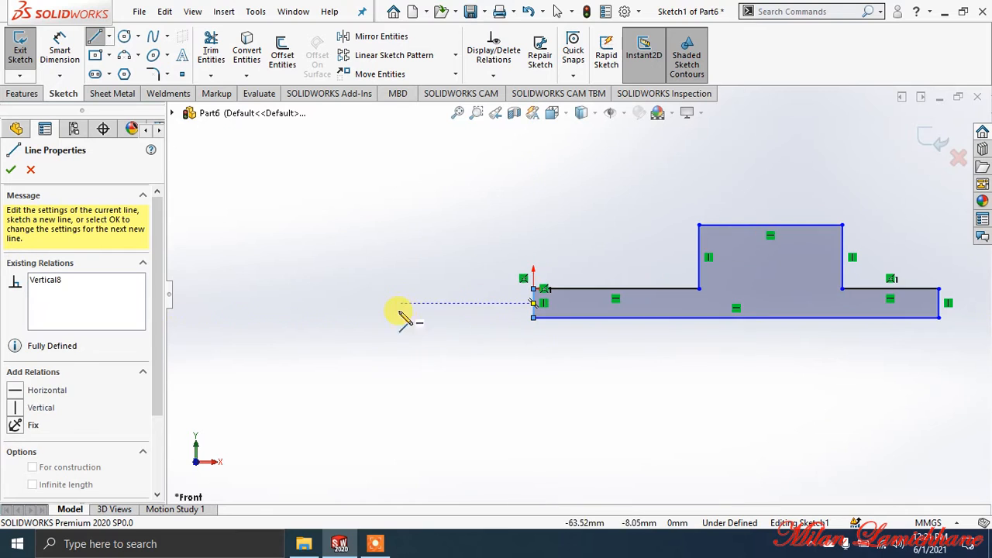
{"action": "left_click", "coordinate": [11, 170]}
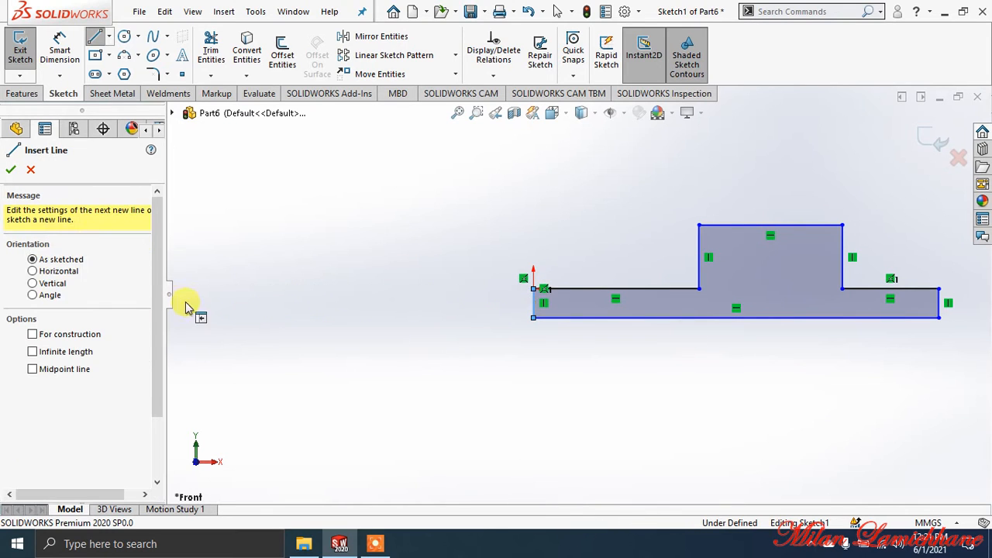
Draw a horizontal centerline below the closed profile, extending past both of its ends.
{"action": "key", "text": "f"}
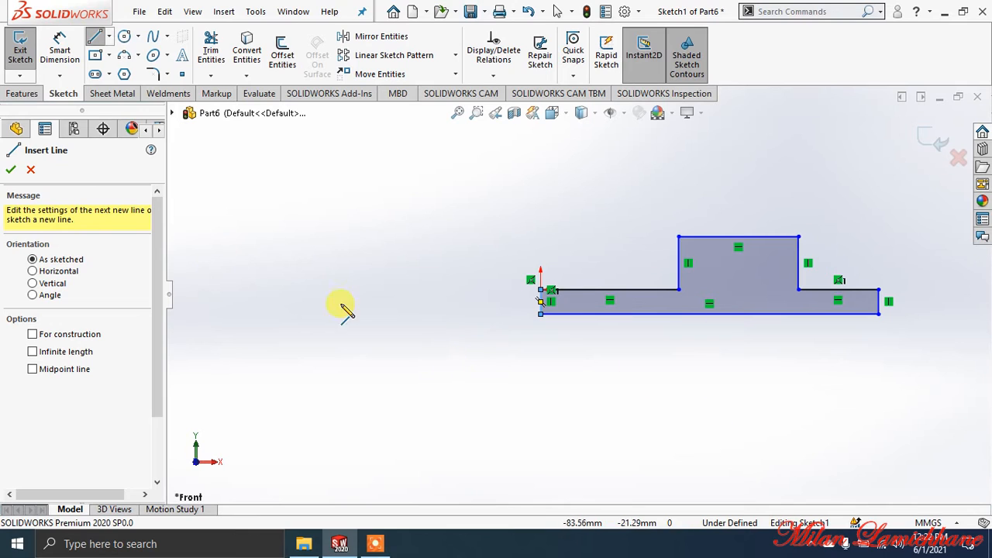
{"action": "left_click", "coordinate": [23, 95]}
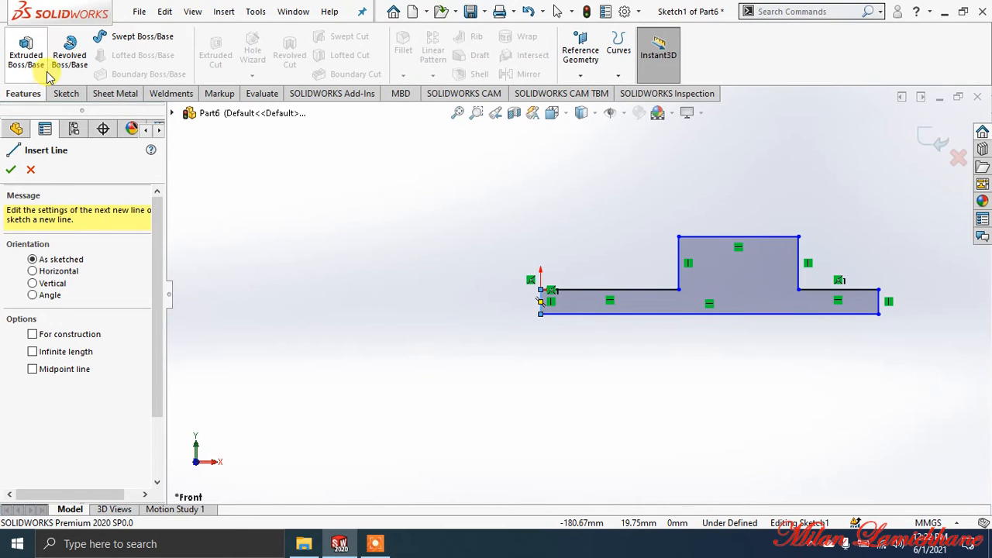
{"action": "left_click", "coordinate": [65, 94]}
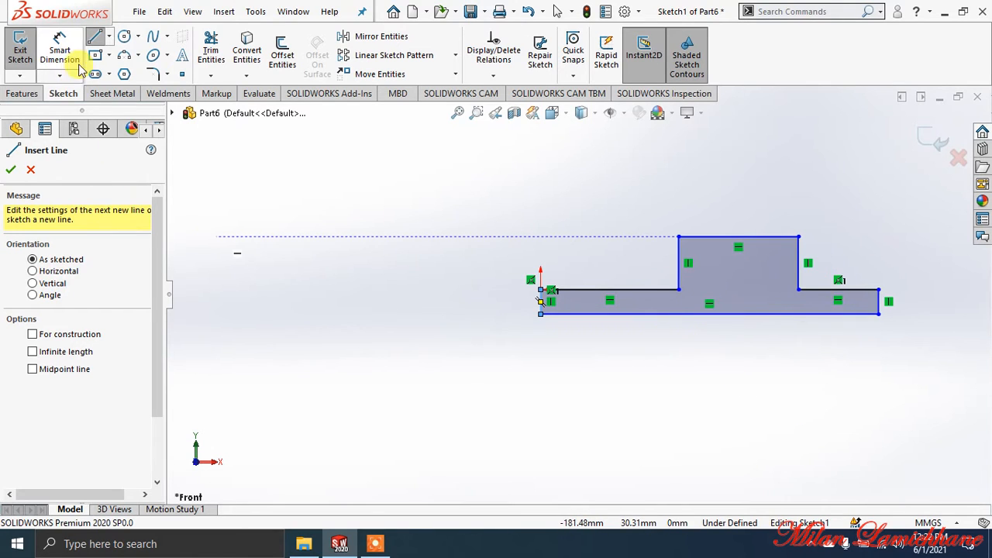
{"action": "left_click", "coordinate": [109, 36]}
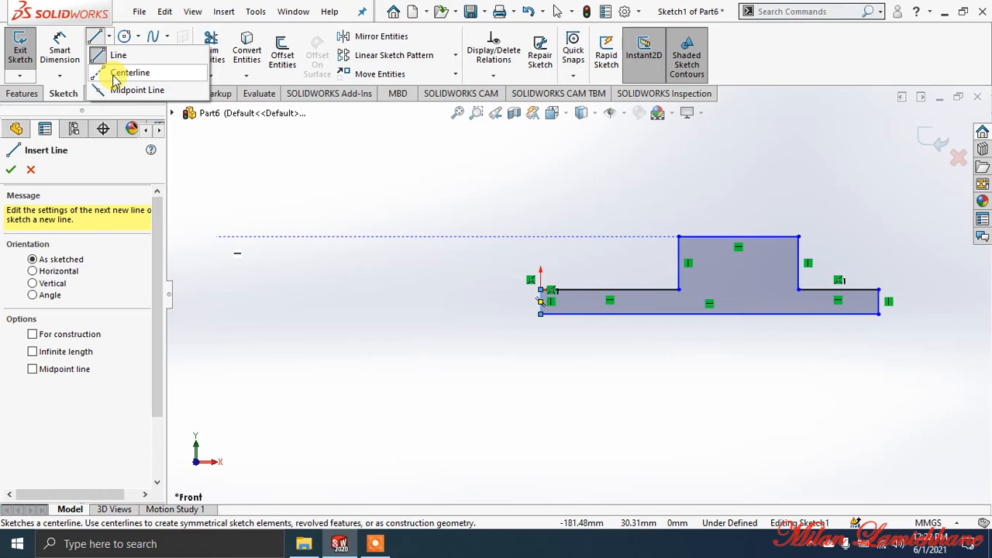
{"action": "left_click", "coordinate": [116, 74]}
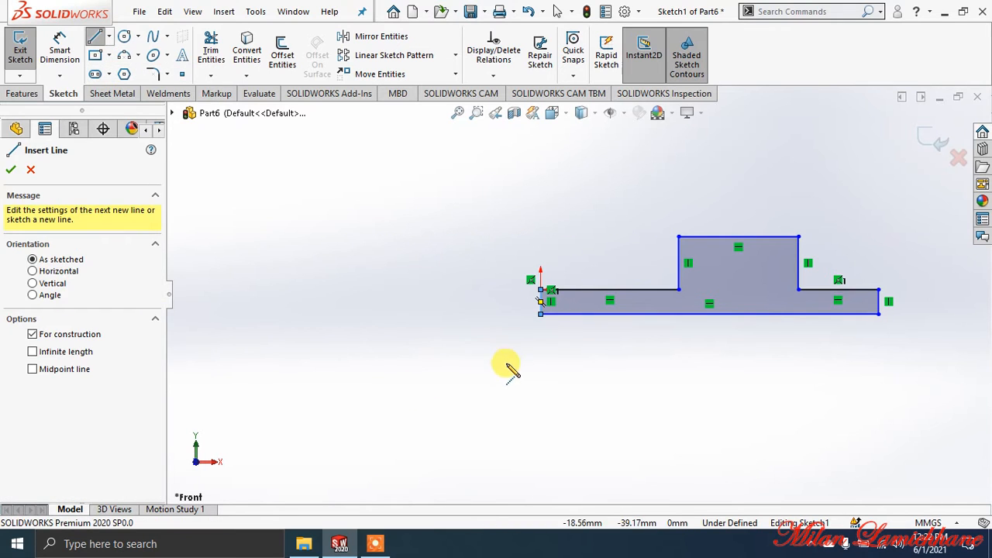
{"action": "left_click", "coordinate": [557, 371]}
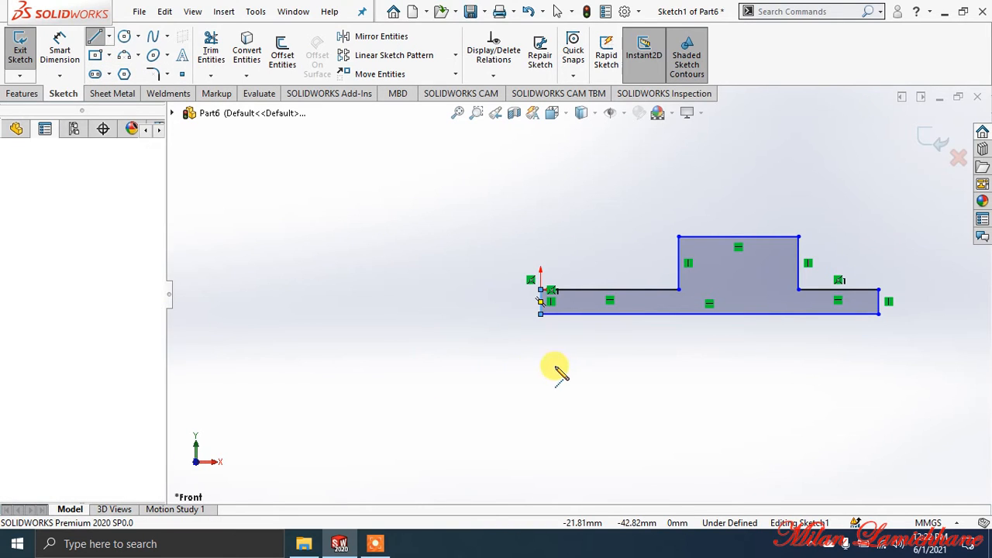
{"action": "left_click", "coordinate": [917, 365]}
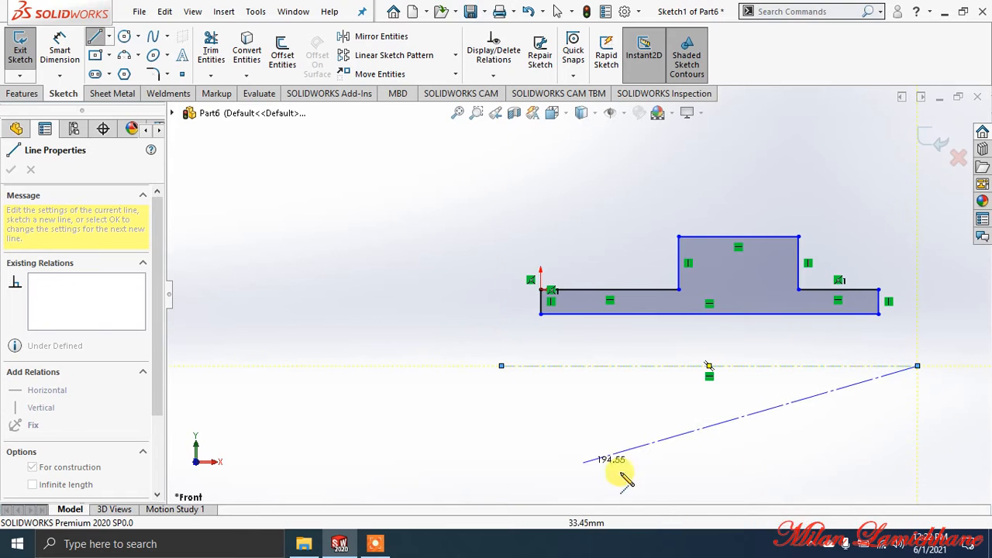
{"action": "right_click", "coordinate": [744, 485]}
{"action": "left_click", "coordinate": [767, 370]}
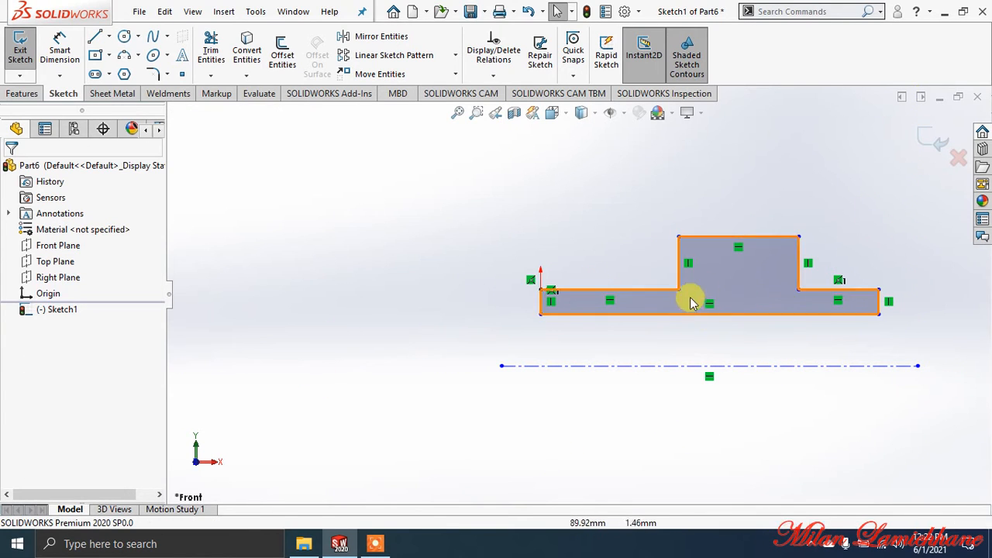
Start a Revolved Boss/Base of the closed stepped profile about the horizontal centerline.
{"action": "left_click", "coordinate": [13, 96]}
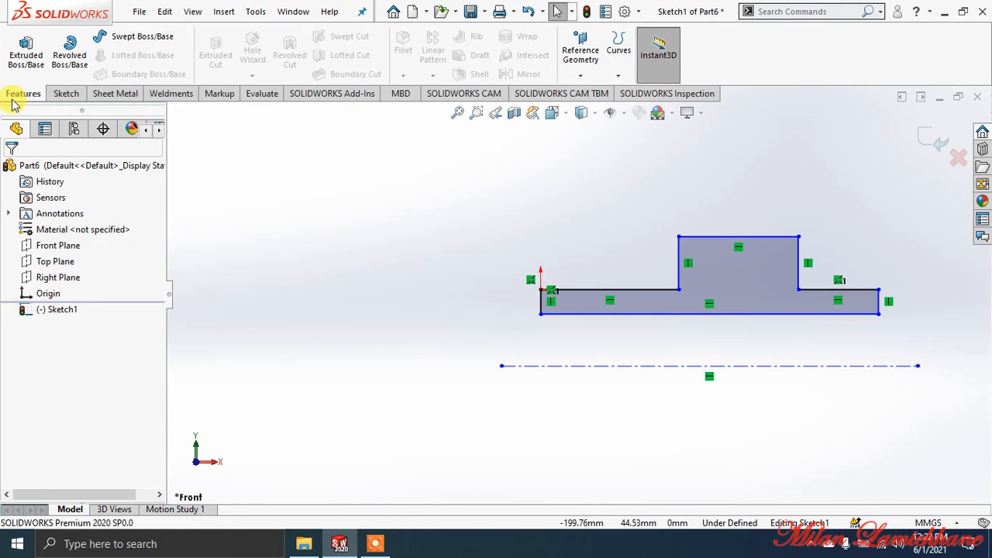
{"action": "left_click", "coordinate": [68, 59]}
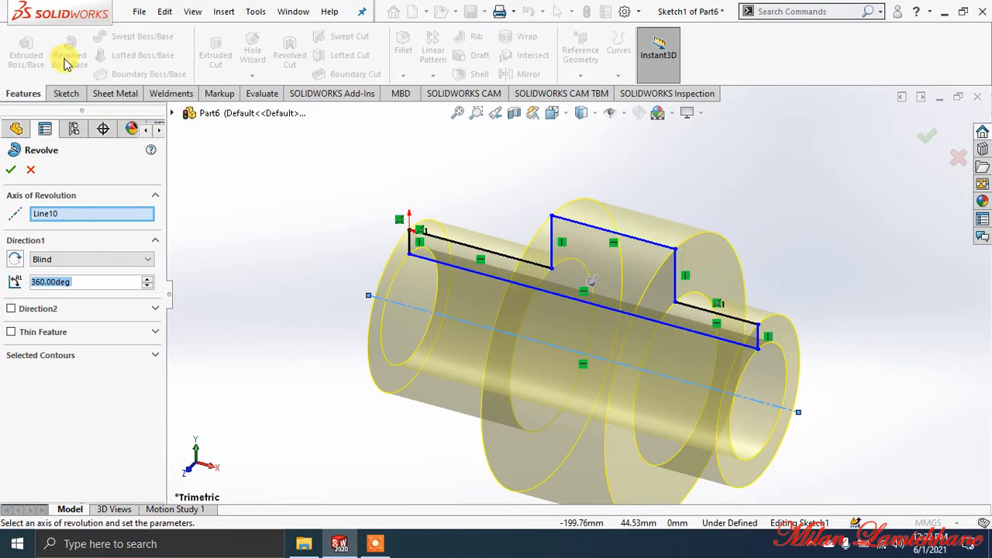
{"action": "middle_click_drag", "start_coordinate": [805, 213], "coordinate": [851, 224]}
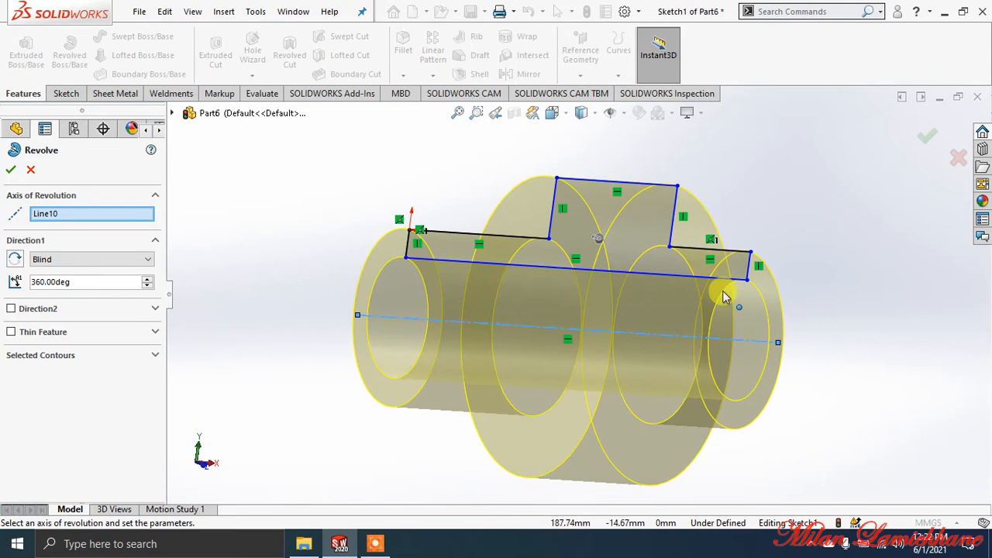
Try reducing the revolve's Direction 1 angle in steps to 348 degrees.
{"action": "left_click", "coordinate": [147, 286]}
{"action": "left_click", "coordinate": [147, 286]}
{"action": "left_click", "coordinate": [146, 286]}
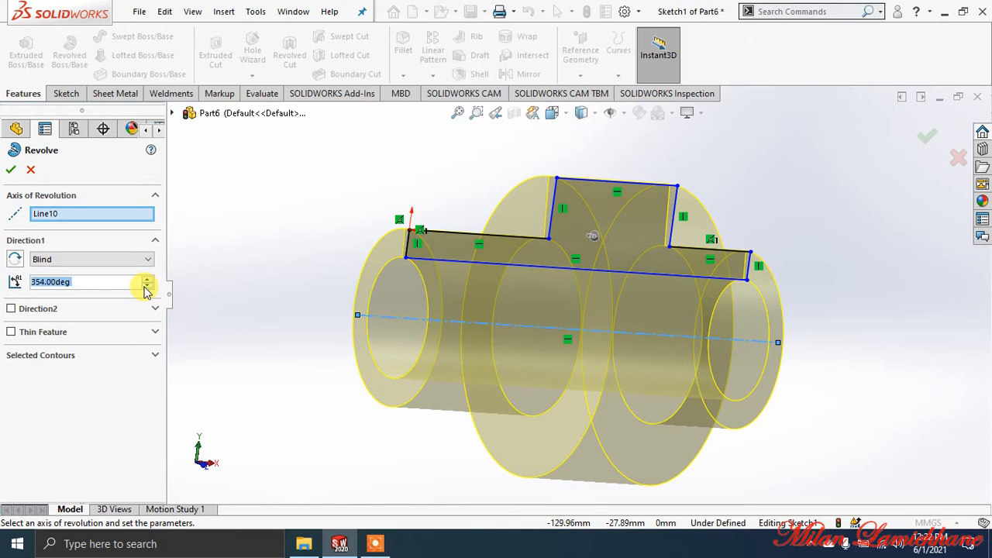
{"action": "left_click", "coordinate": [147, 286]}
{"action": "left_click", "coordinate": [147, 286]}
{"action": "left_click", "coordinate": [147, 286]}
{"action": "left_click", "coordinate": [147, 286]}
{"action": "left_click", "coordinate": [147, 286]}
{"action": "right_click", "coordinate": [58, 281]}
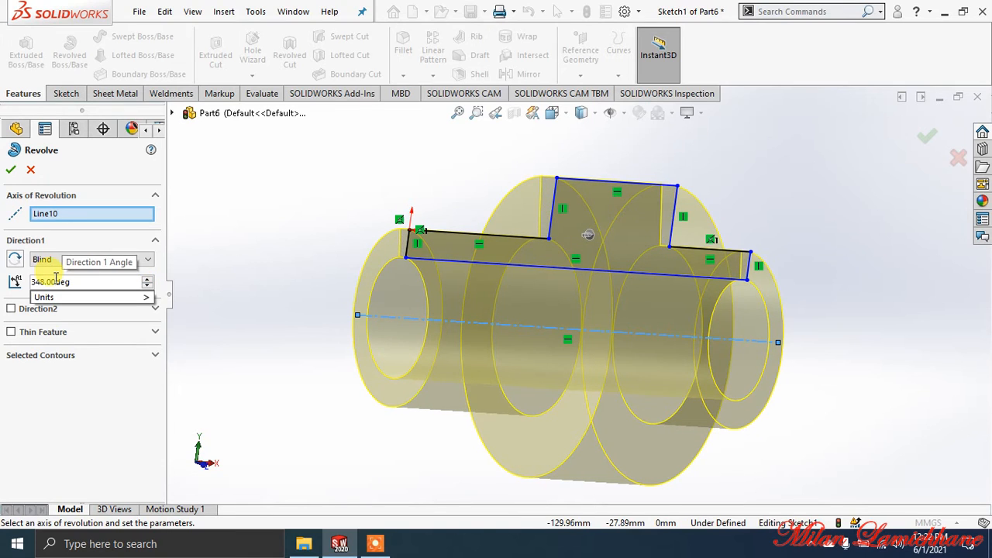
Set the Direction 1 angle to 360 degrees and complete the revolve.
{"action": "double_click", "coordinate": [86, 281]}
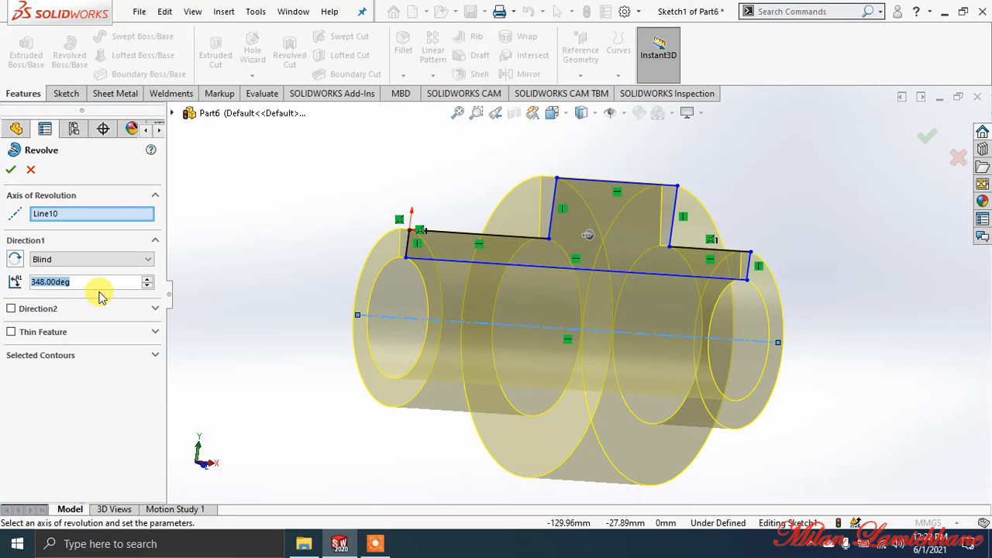
{"action": "type", "text": "360"}
{"action": "key", "text": "Return"}
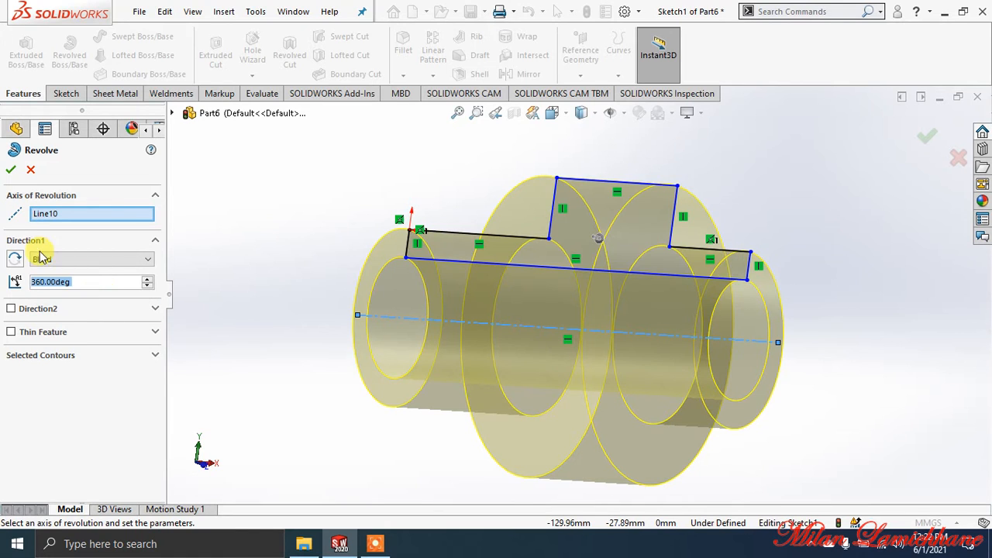
{"action": "left_click", "coordinate": [12, 172]}
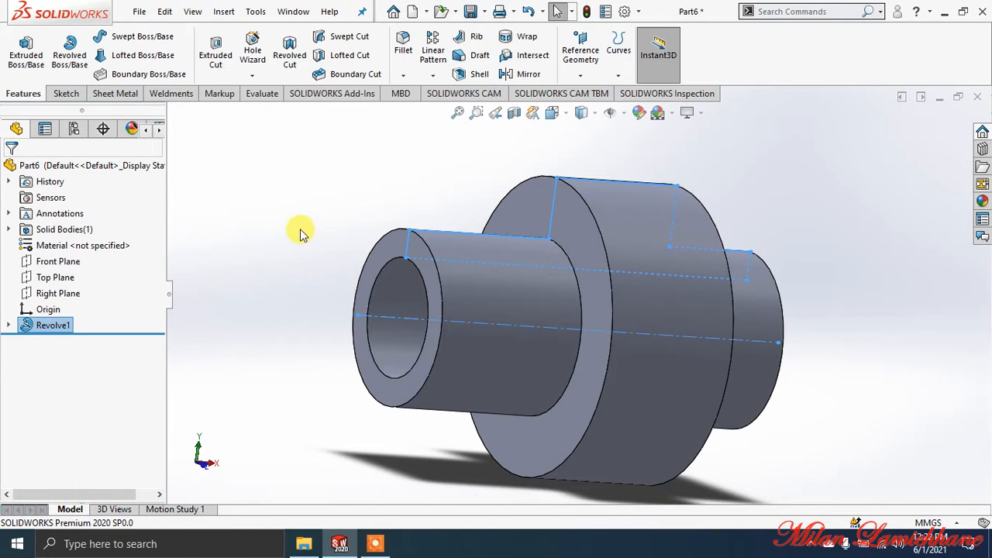
{"action": "middle_click_drag", "start_coordinate": [318, 178], "coordinate": [310, 155]}
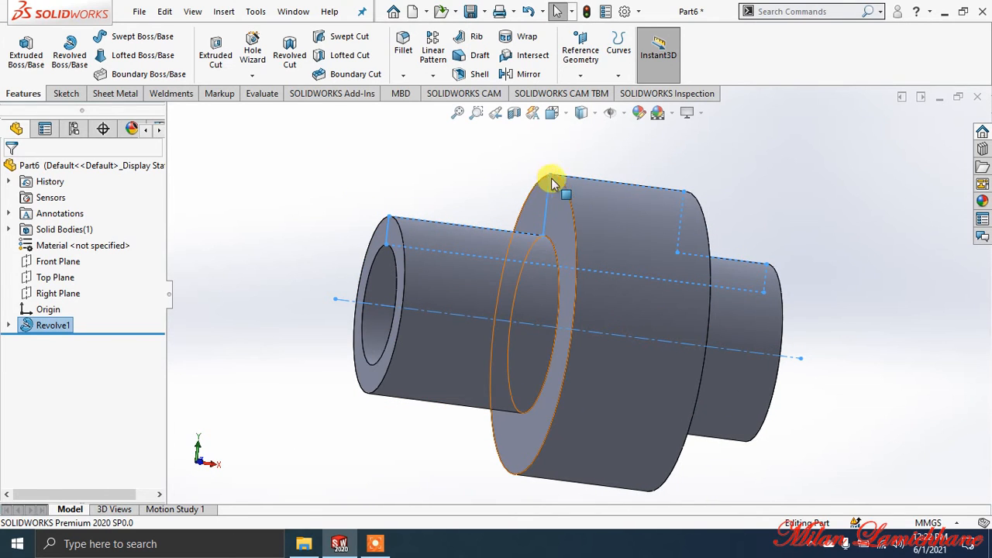
{"action": "middle_click_drag", "start_coordinate": [848, 354], "coordinate": [853, 329]}
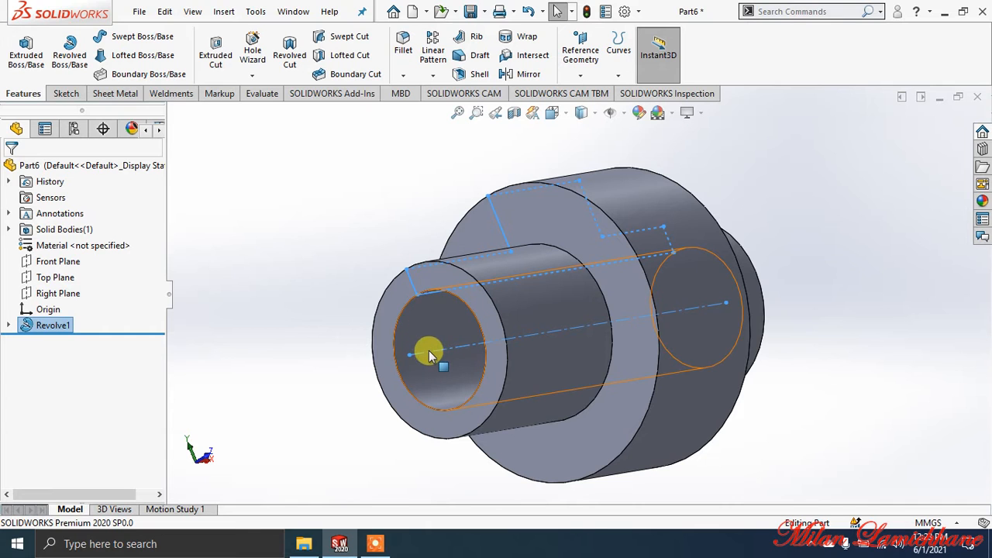
{"action": "middle_click_drag", "start_coordinate": [430, 341], "coordinate": [365, 240]}
{"action": "right_click", "coordinate": [62, 329]}
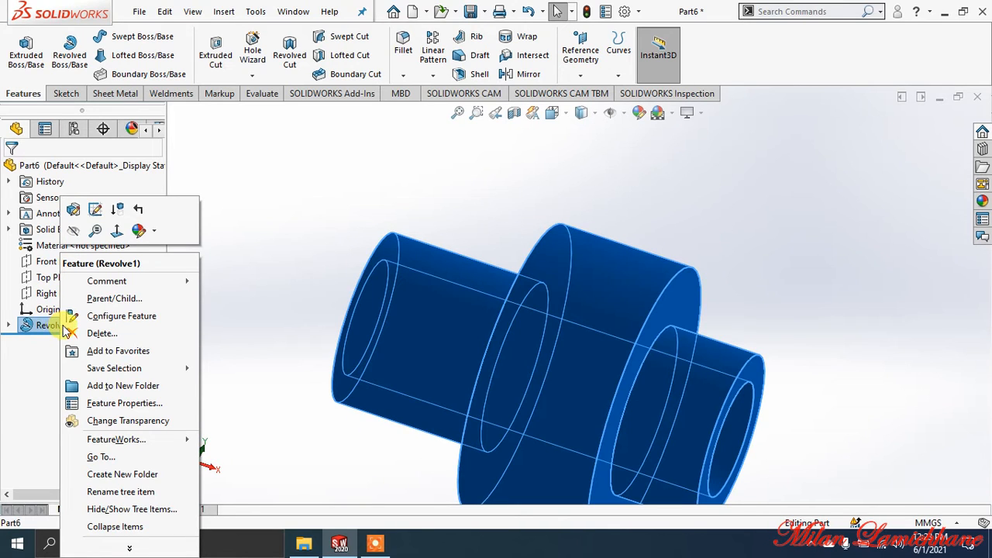
{"action": "left_click", "coordinate": [73, 209]}
{"action": "left_click", "coordinate": [99, 281]}
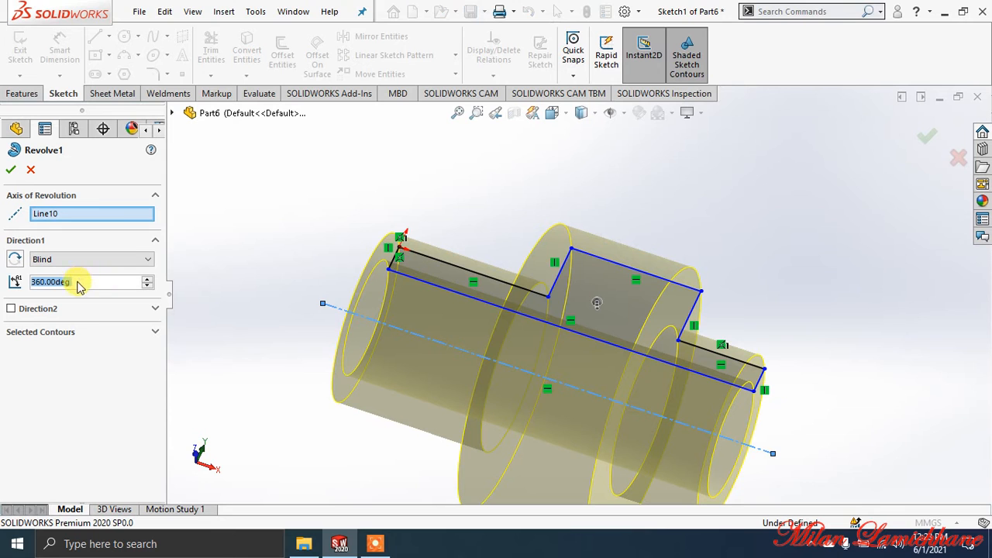
{"action": "scroll", "coordinate": [272, 357], "scroll_direction": "up", "scroll_amount": 3}
{"action": "middle_click_drag", "start_coordinate": [306, 328], "coordinate": [256, 387]}
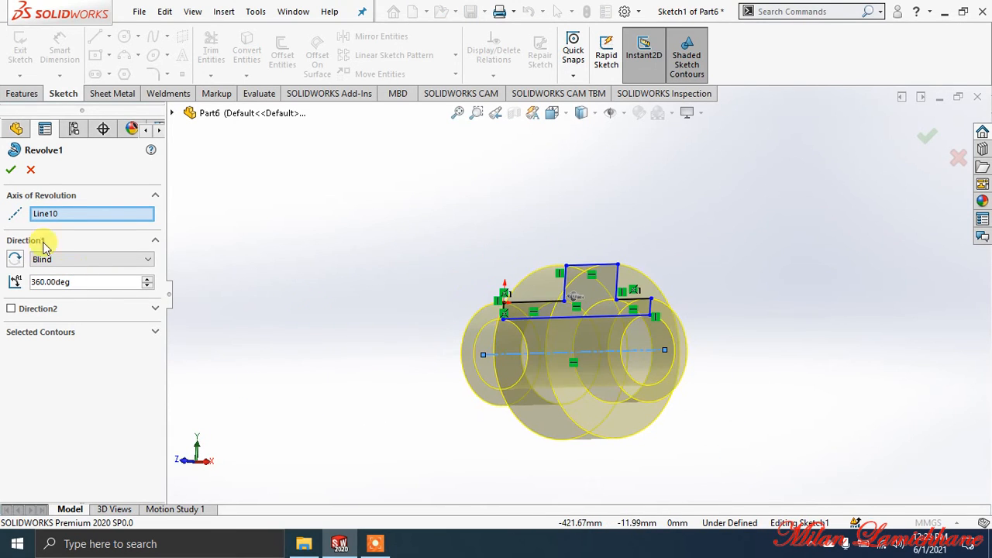
{"action": "left_click", "coordinate": [31, 171]}
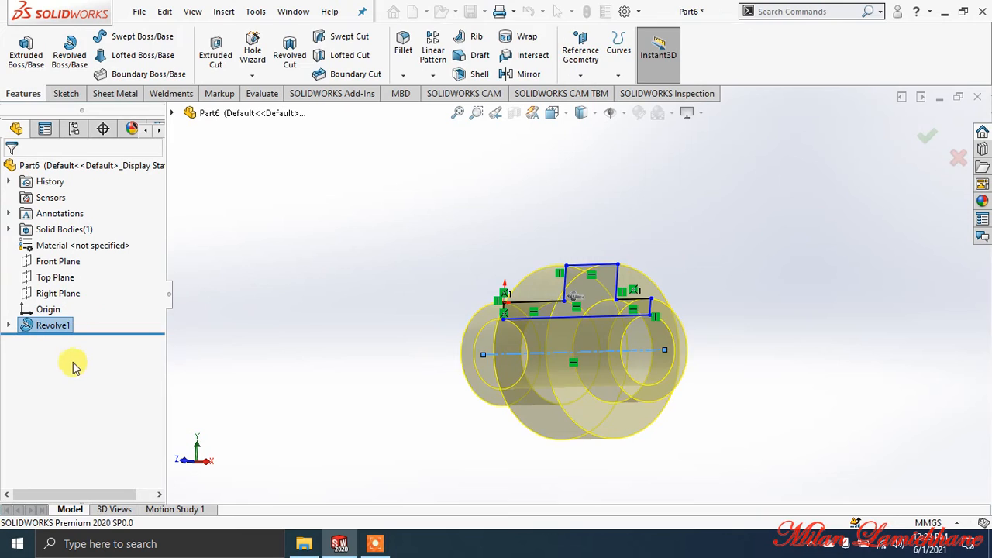
Edit the revolve feature and set its Direction 1 angle to 270 degrees.
{"action": "right_click", "coordinate": [50, 330]}
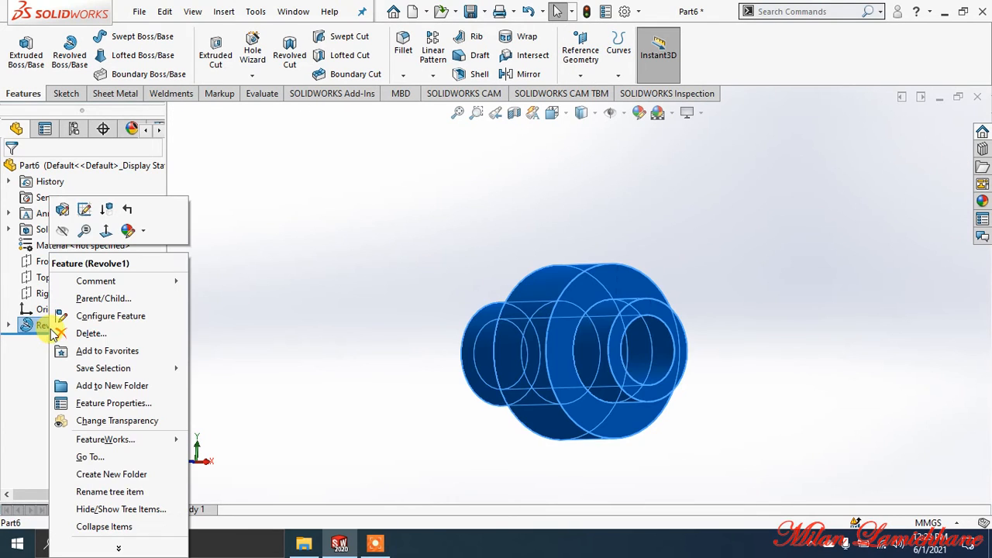
{"action": "left_click", "coordinate": [62, 211]}
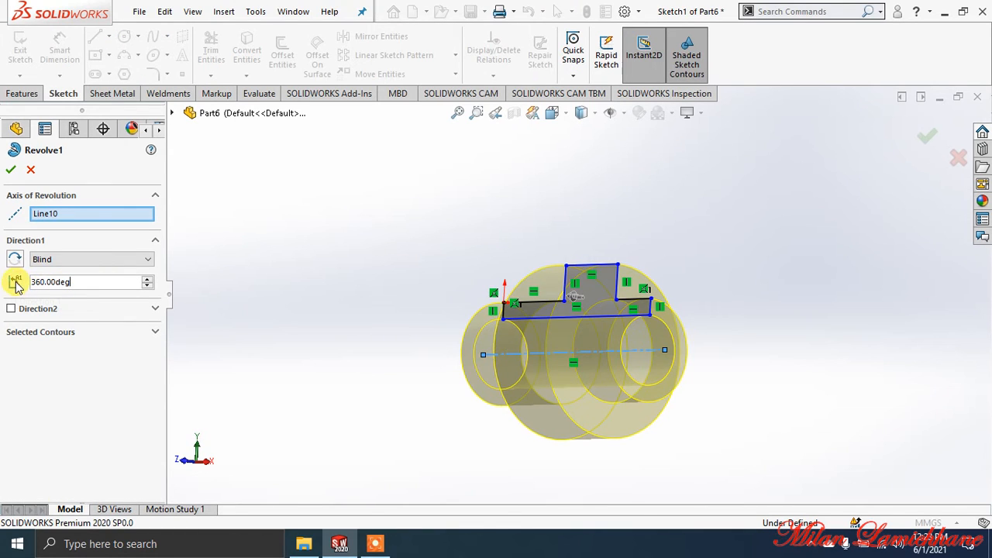
{"action": "left_click", "coordinate": [86, 279]}
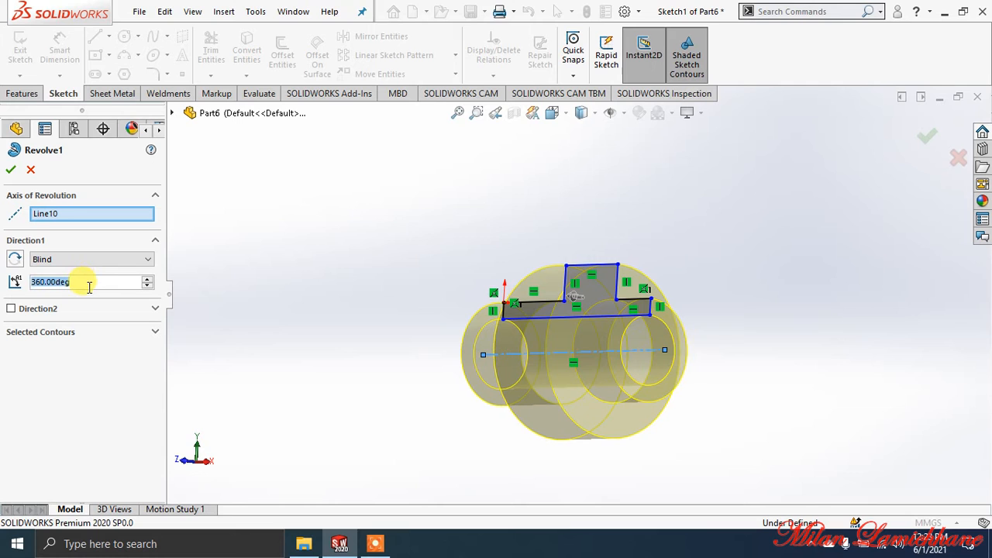
{"action": "type", "text": "270"}
{"action": "key", "text": "Return"}
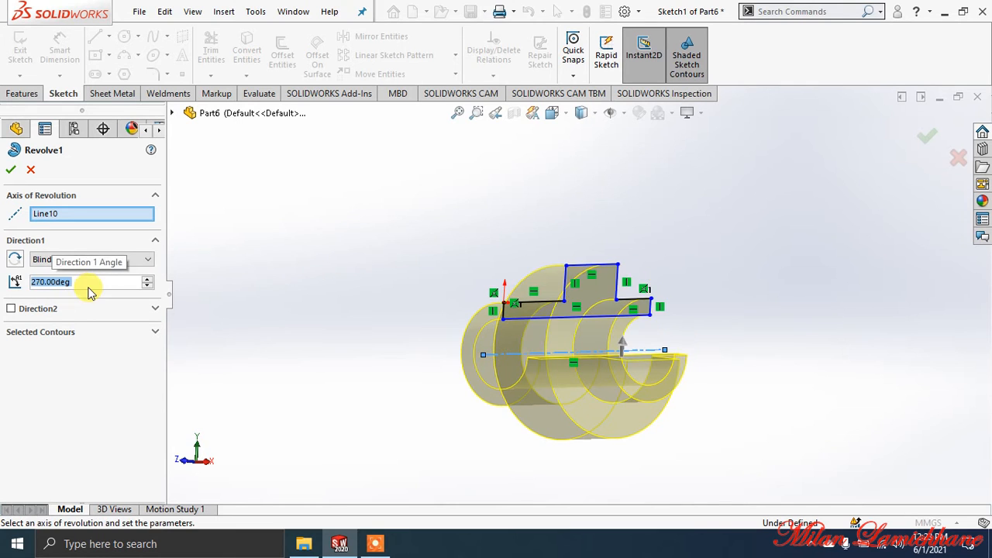
{"action": "left_click", "coordinate": [11, 169]}
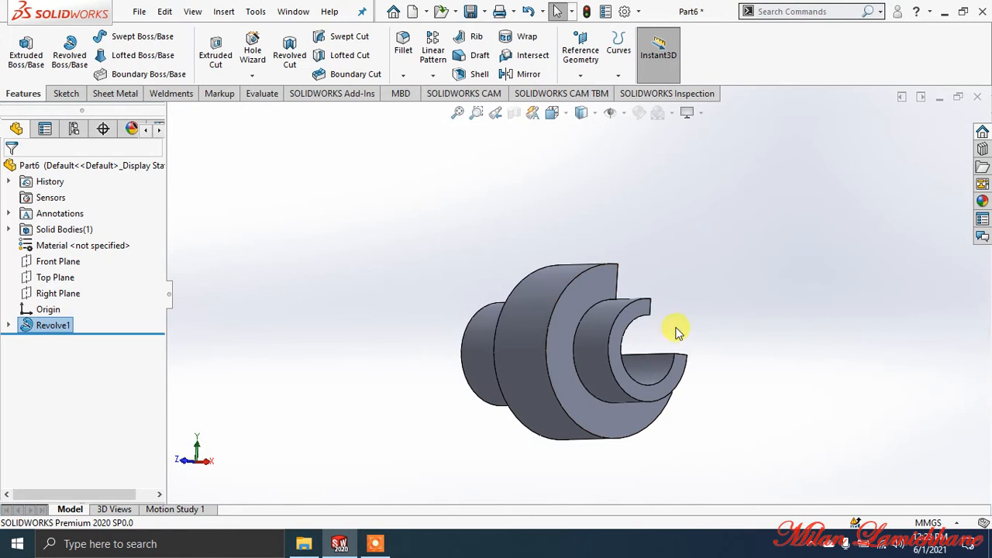
Try to delete the revolved body by selecting all of its geometry in the model view.
{"action": "middle_click_drag", "start_coordinate": [747, 298], "coordinate": [514, 354]}
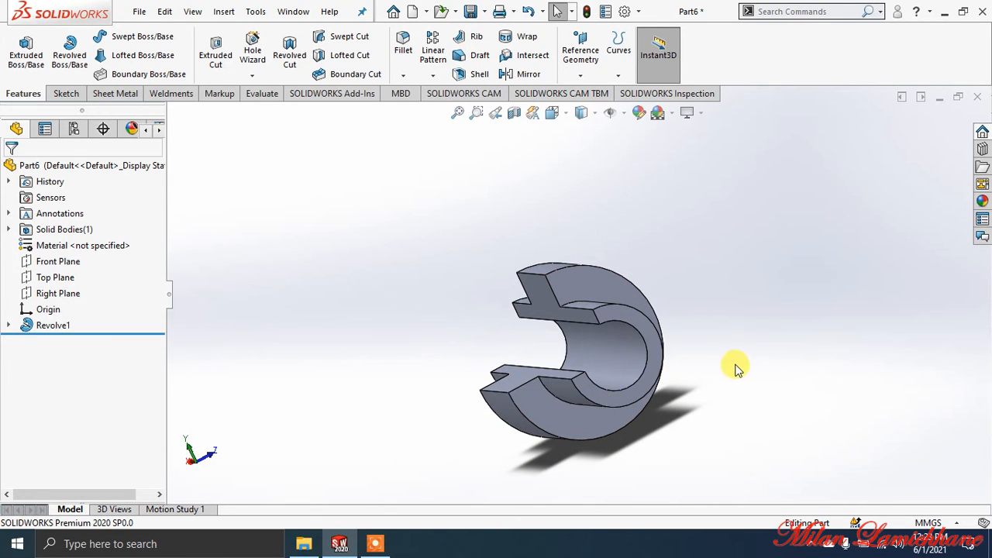
{"action": "middle_click_drag", "start_coordinate": [737, 367], "coordinate": [174, 316]}
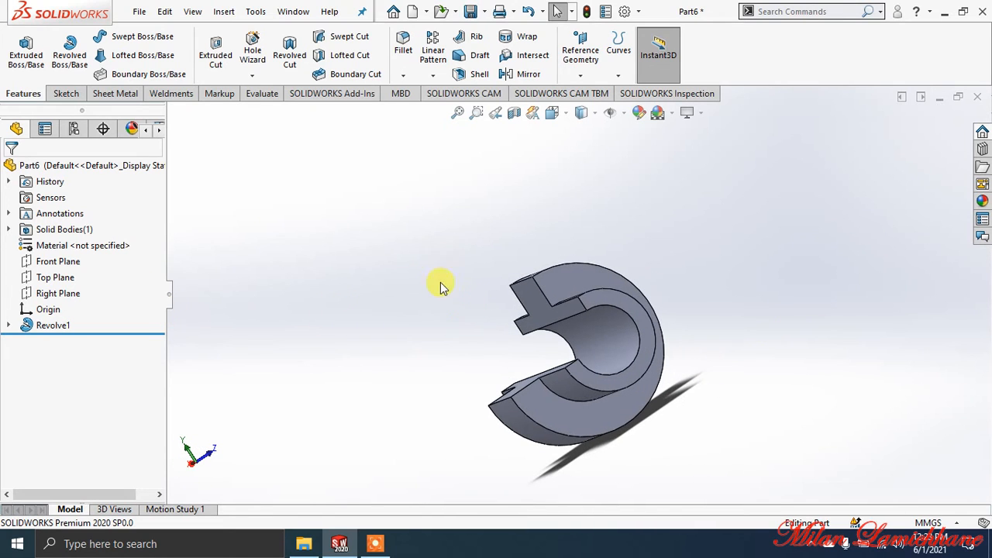
{"action": "left_click_drag", "start_coordinate": [379, 209], "coordinate": [767, 488]}
{"action": "key", "text": "Delete"}
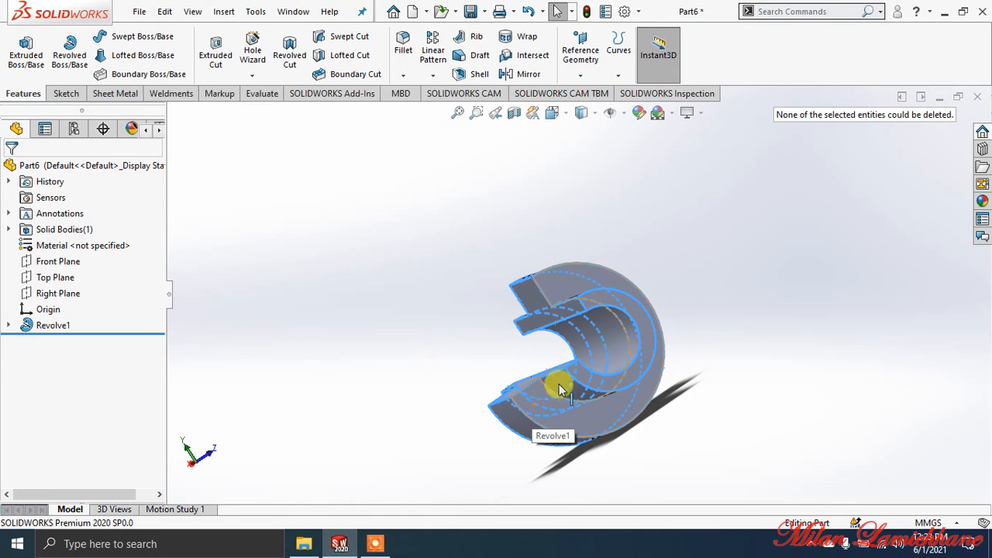
{"action": "left_click", "coordinate": [279, 297]}
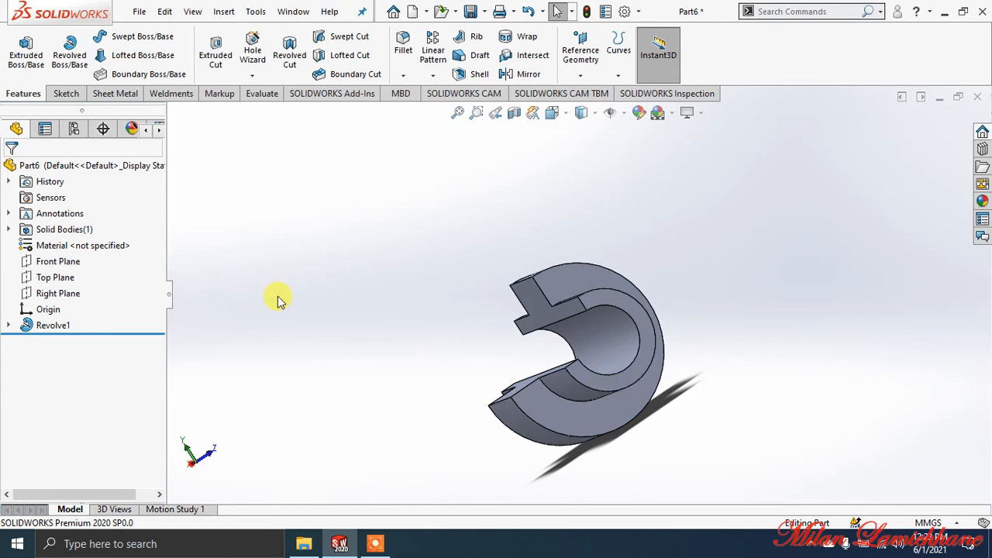
Delete the revolve feature and its remaining profile sketch from the part.
{"action": "right_click", "coordinate": [51, 326]}
{"action": "left_click", "coordinate": [91, 334]}
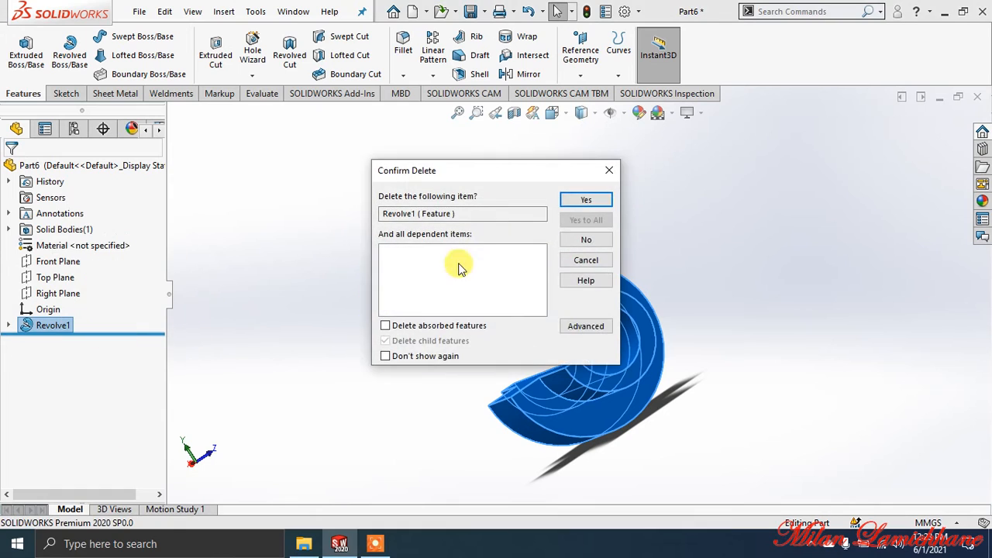
{"action": "left_click", "coordinate": [583, 200]}
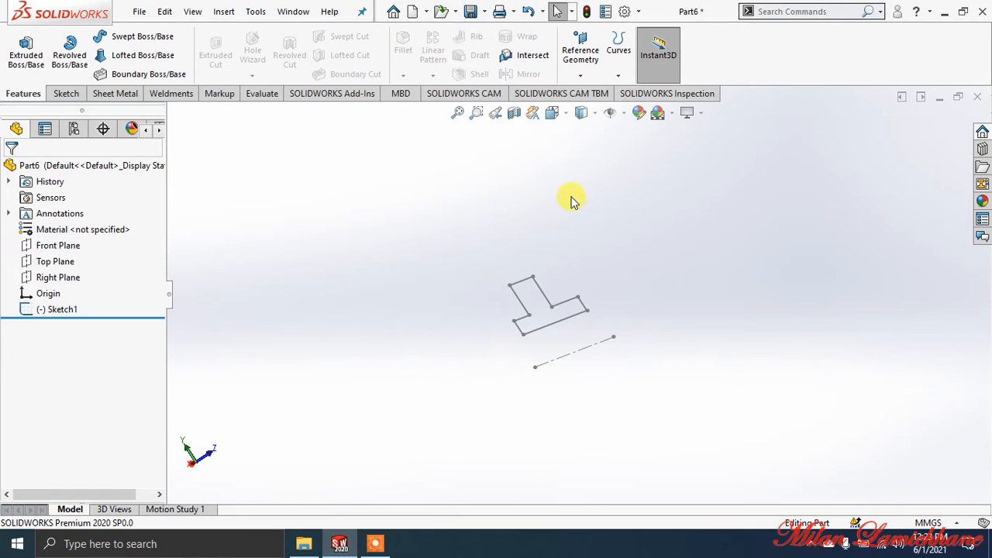
{"action": "left_click", "coordinate": [62, 315]}
{"action": "right_click", "coordinate": [62, 312]}
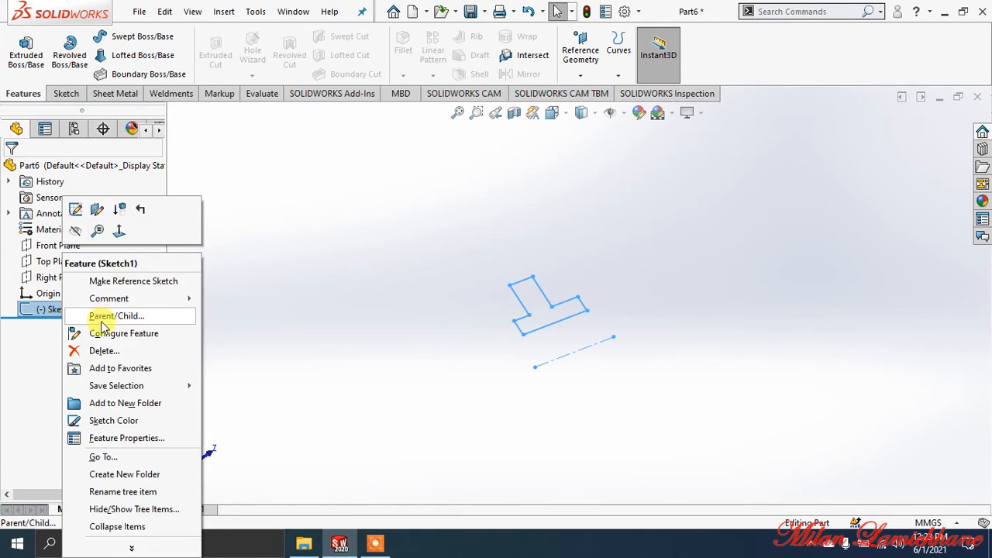
{"action": "left_click", "coordinate": [100, 286]}
{"action": "left_click", "coordinate": [571, 204]}
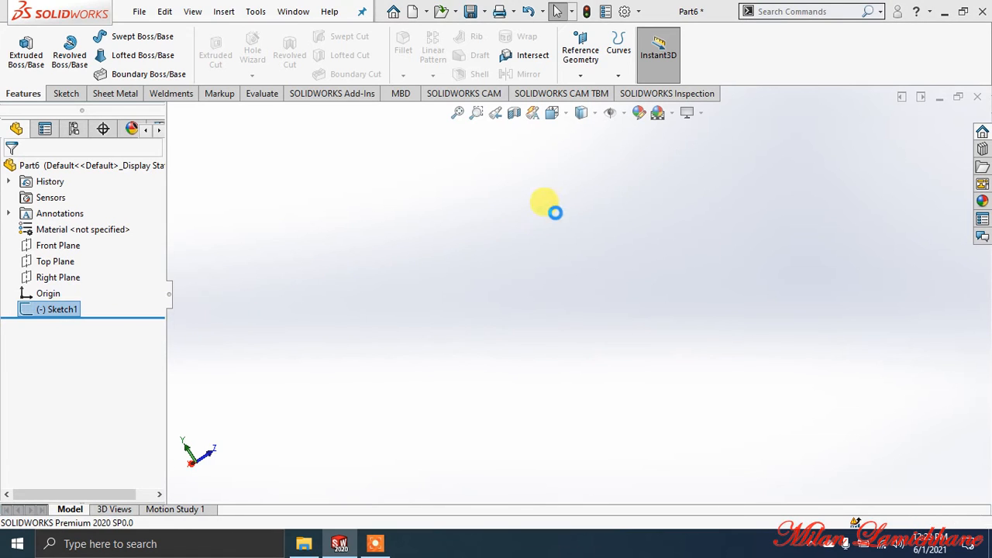
Start a new sketch on the Front Plane.
{"action": "left_click", "coordinate": [67, 93]}
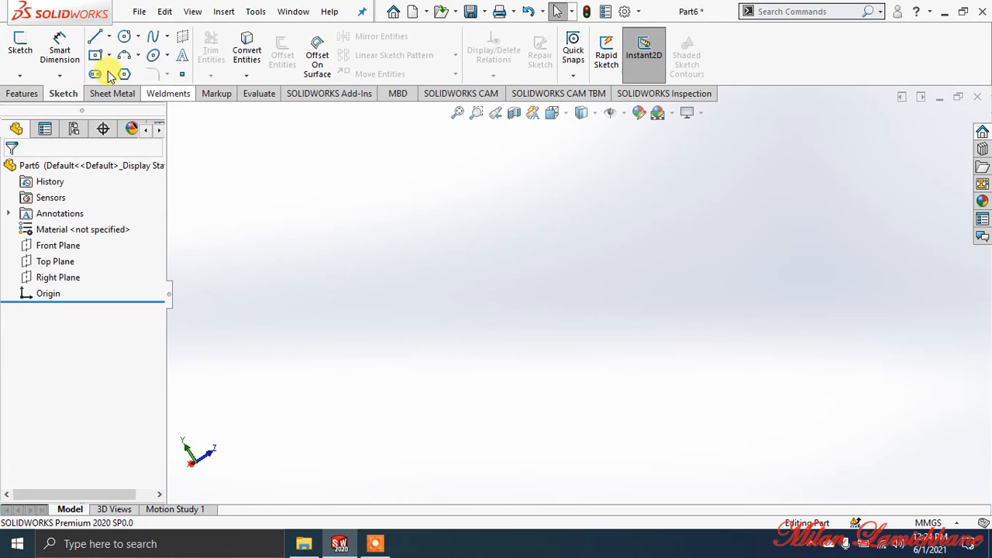
{"action": "left_click", "coordinate": [20, 48]}
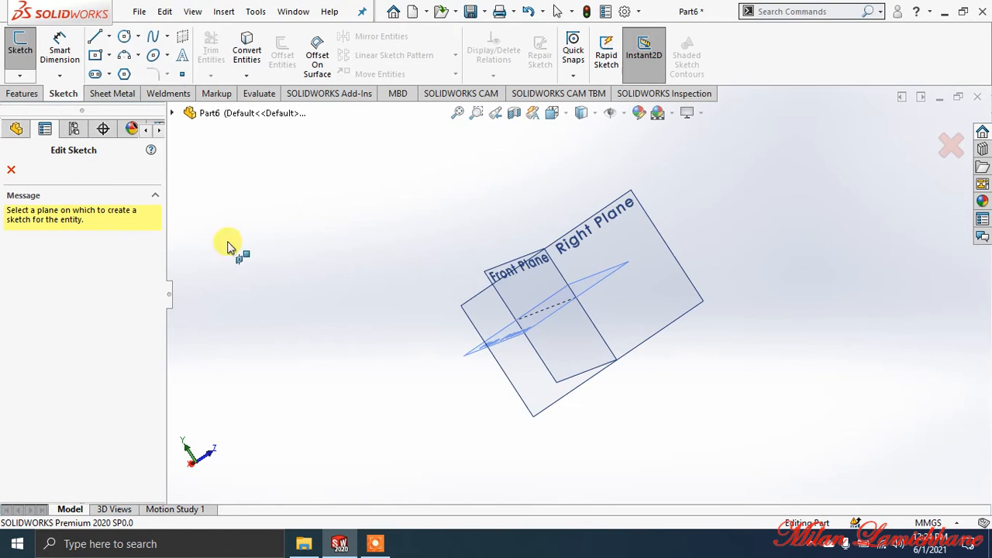
{"action": "left_click", "coordinate": [497, 267]}
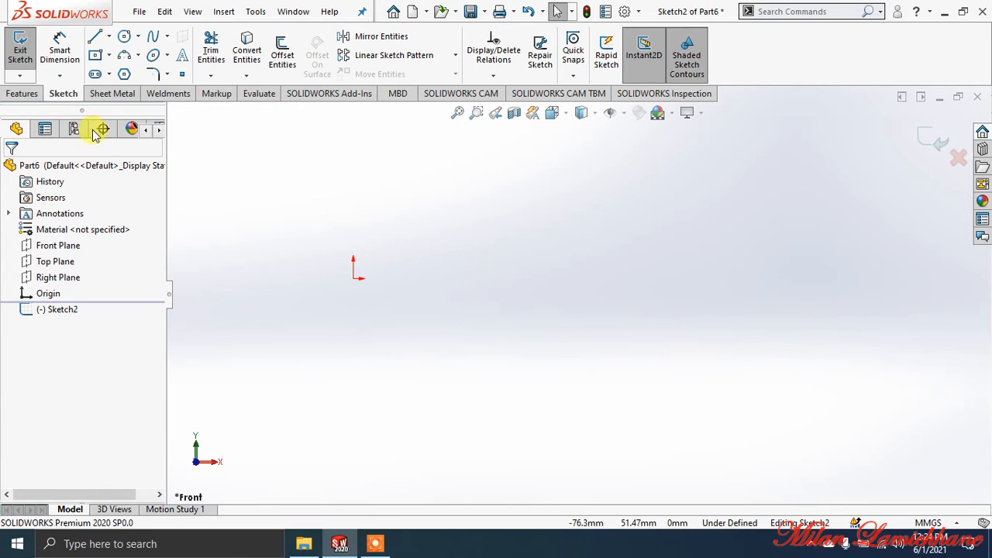
Sketch a closed rectangle from lines, about 93 mm long and 17 mm high, starting about 27 mm beside the origin with its upper edge level with it.
{"action": "left_click", "coordinate": [97, 39]}
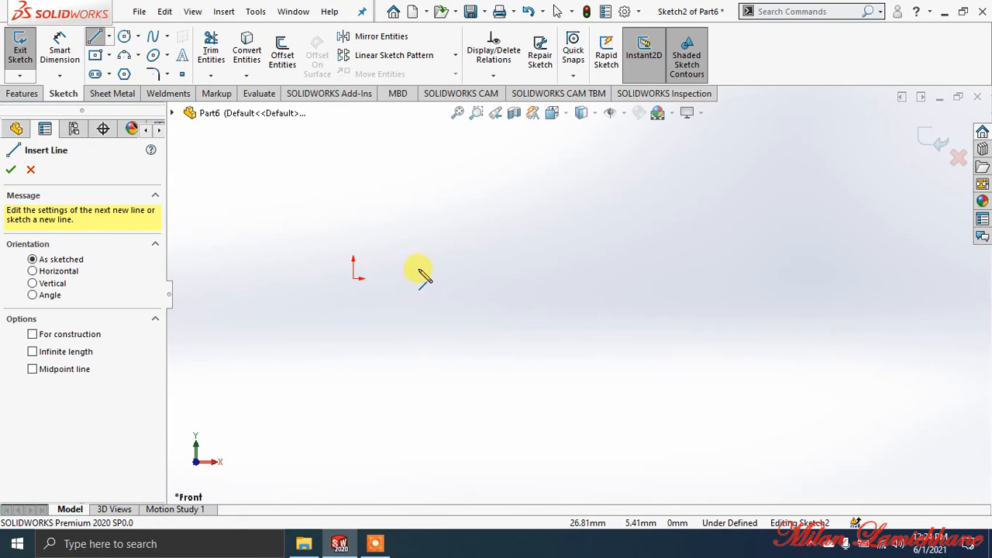
{"action": "left_click", "coordinate": [418, 278]}
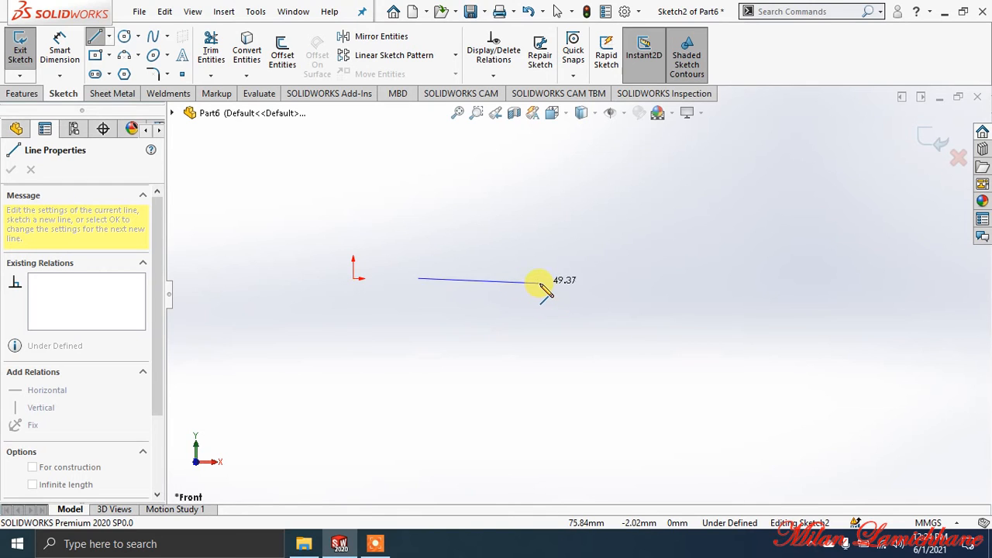
{"action": "left_click", "coordinate": [646, 278]}
{"action": "left_click", "coordinate": [646, 319]}
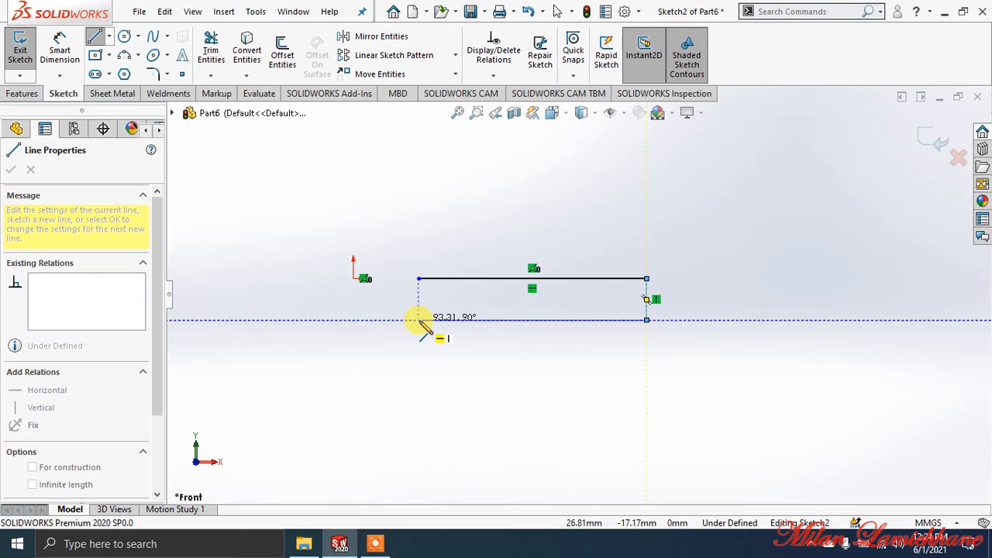
{"action": "left_click", "coordinate": [419, 319]}
{"action": "left_click", "coordinate": [419, 278]}
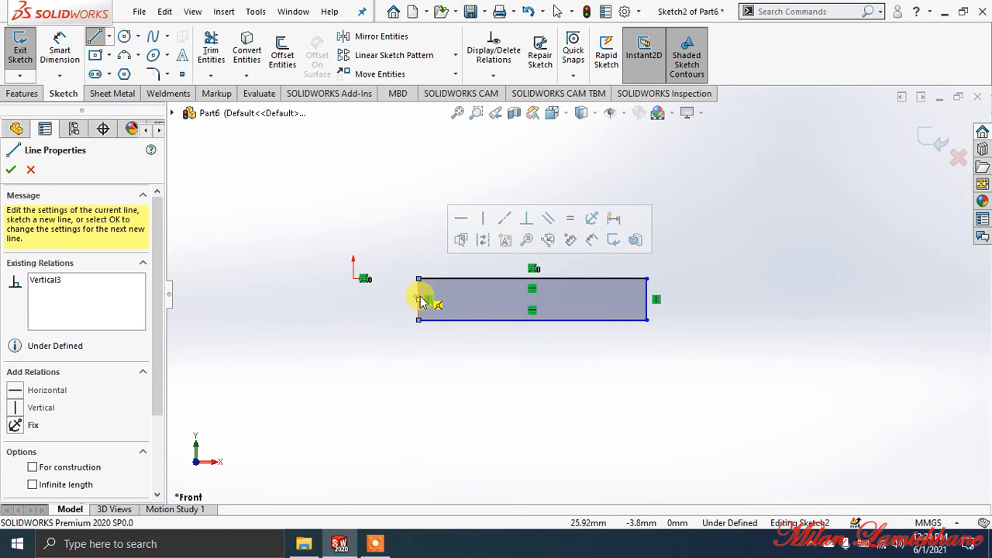
Sketch a horizontal centerline about 142 mm long, about 12 mm below the rectangle and extending past both of its ends.
{"action": "left_click", "coordinate": [108, 37]}
{"action": "left_click", "coordinate": [130, 71]}
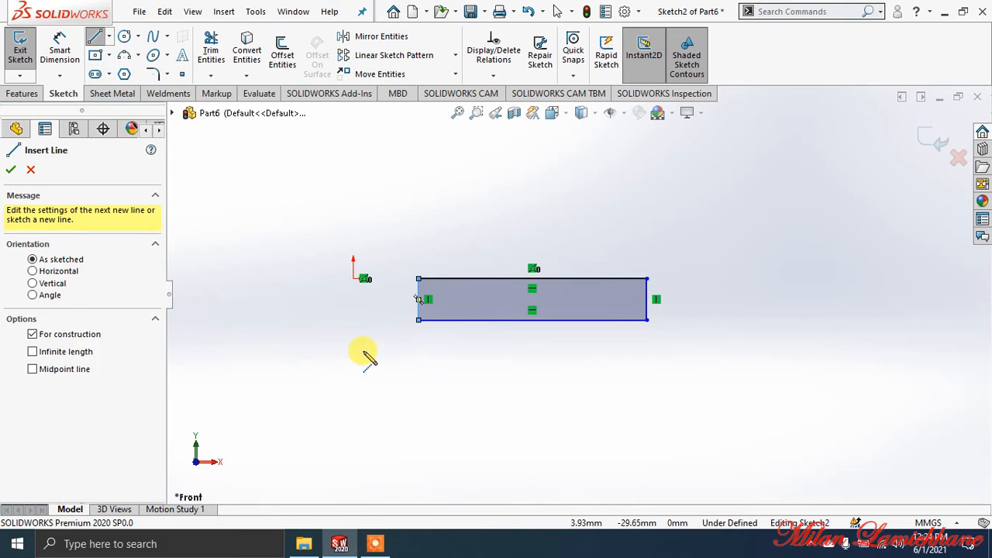
{"action": "left_click", "coordinate": [364, 350]}
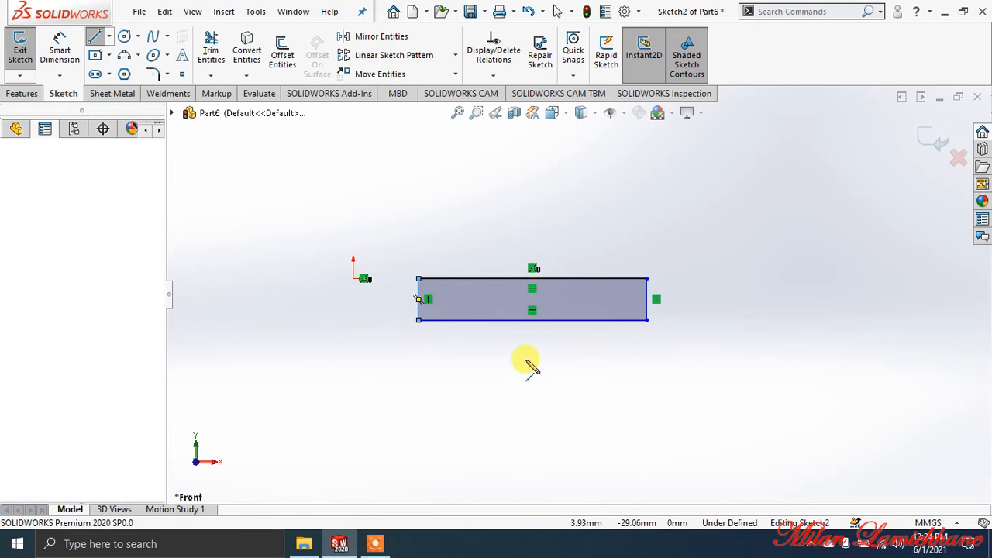
{"action": "left_click", "coordinate": [710, 351]}
{"action": "key", "text": "Escape"}
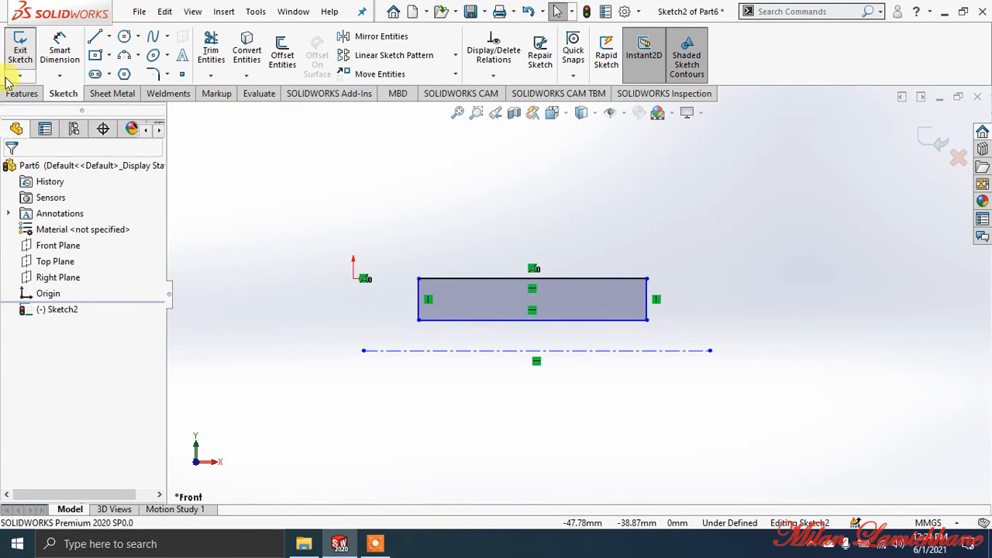
Dimension the distance between the rectangle's lower edge and the centerline and set it to 15 mm.
{"action": "left_click", "coordinate": [60, 51]}
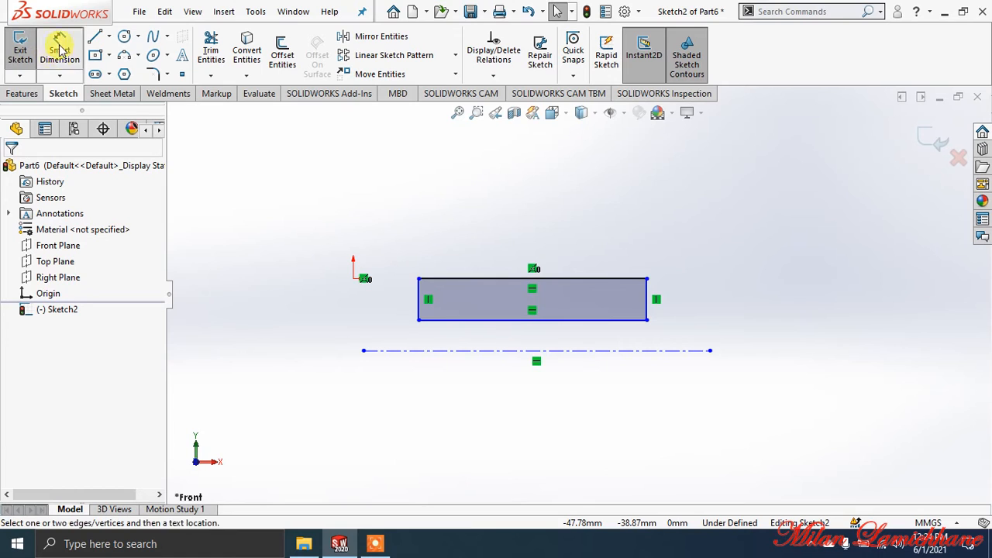
{"action": "left_click", "coordinate": [438, 350]}
{"action": "left_click", "coordinate": [410, 351]}
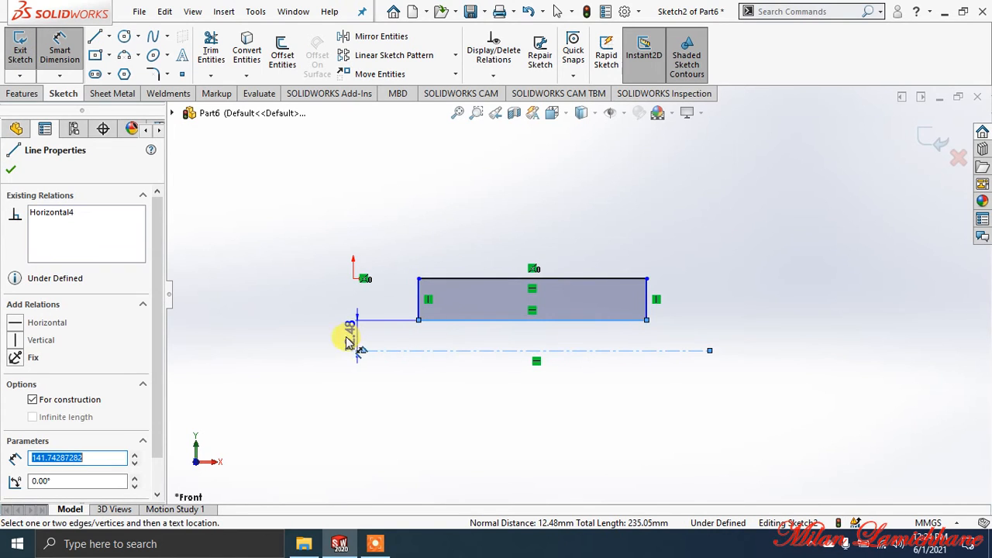
{"action": "left_click", "coordinate": [276, 288]}
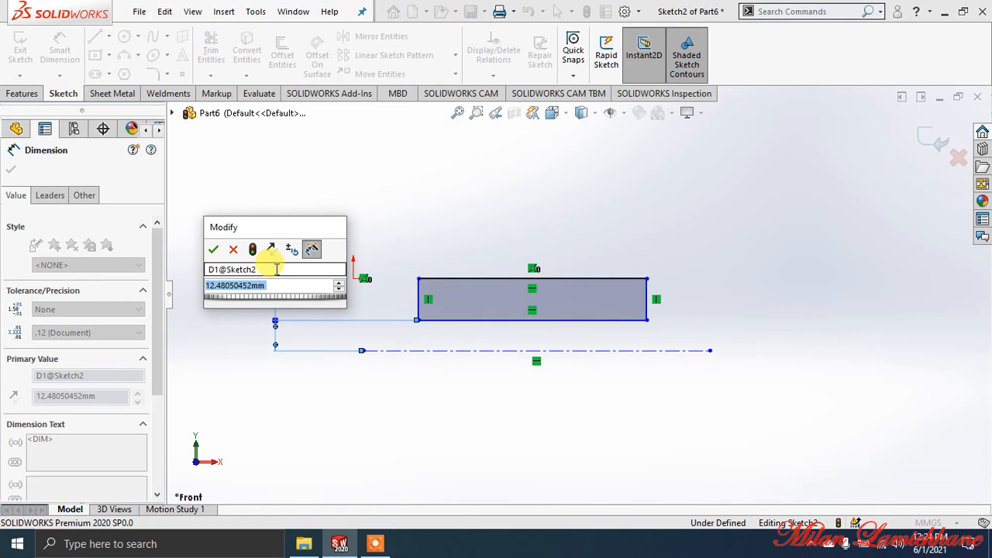
{"action": "type", "text": "15"}
{"action": "key", "text": "Return"}
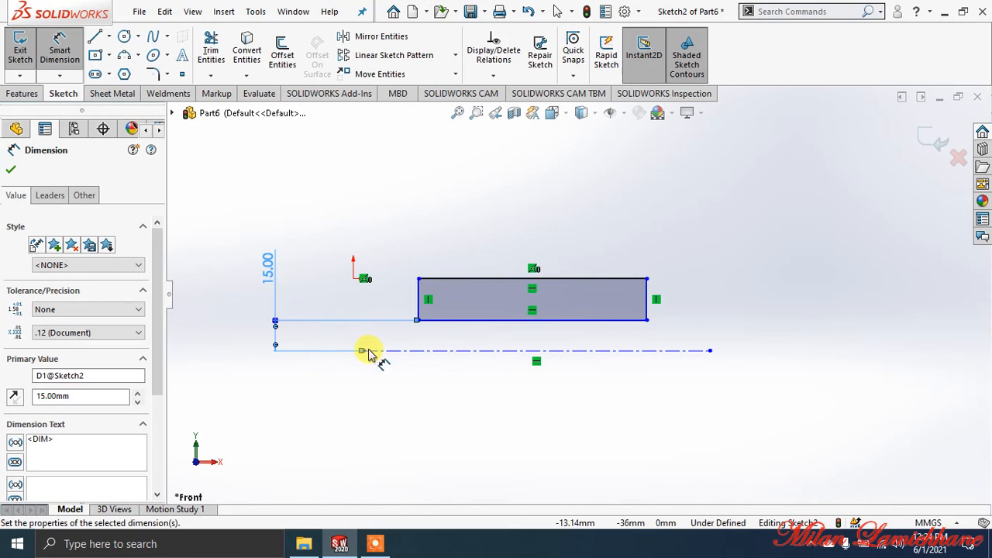
{"action": "left_click", "coordinate": [9, 171]}
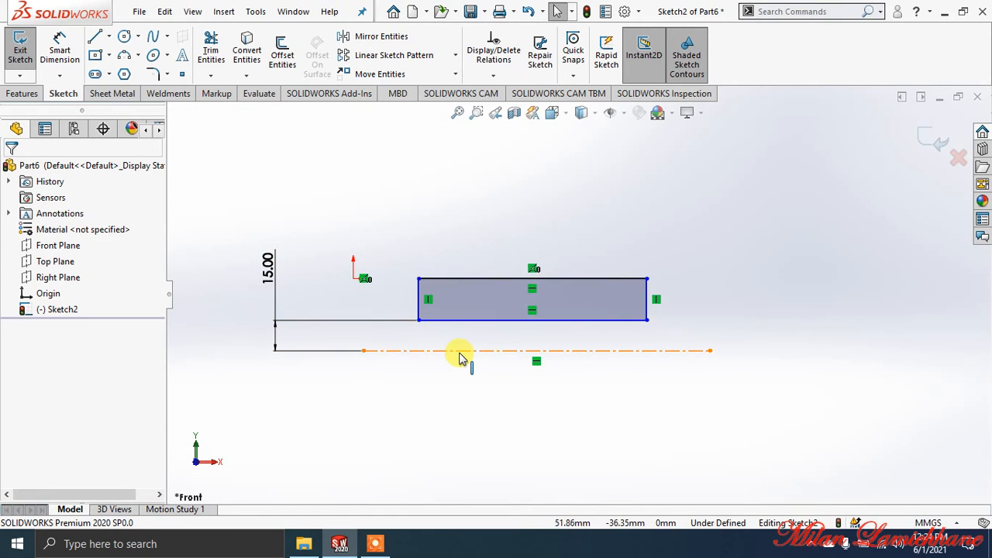
Revolve the rectangular profile 360 degrees about the centerline as a blind revolve and show the body in isometric view.
{"action": "left_click", "coordinate": [22, 94]}
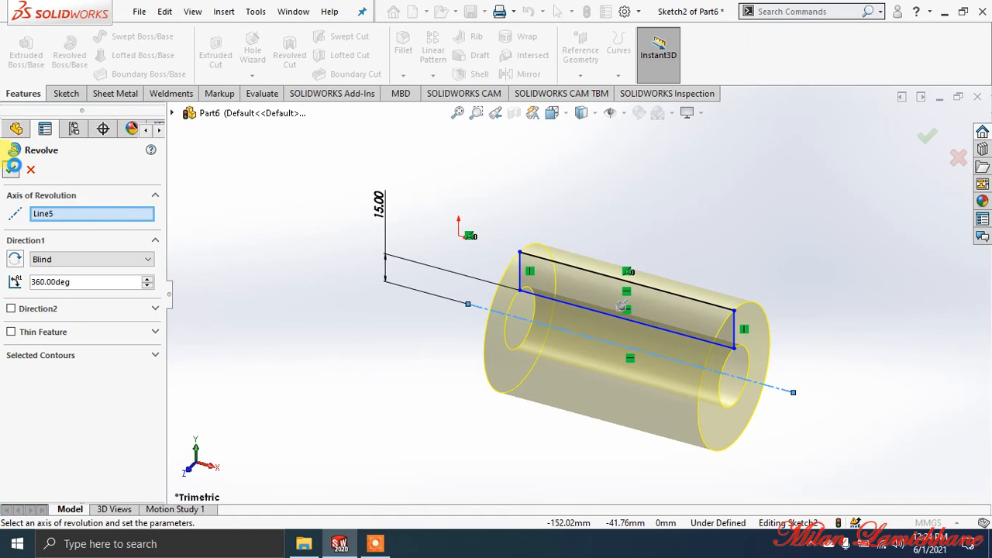
{"action": "left_click", "coordinate": [11, 169]}
{"action": "mouse_move", "coordinate": [581, 218]}
{"action": "middle_mouse_down"}
{"action": "mouse_move", "coordinate": [653, 249]}
{"action": "mouse_move", "coordinate": [682, 279]}
{"action": "mouse_move", "coordinate": [700, 272]}
{"action": "mouse_move", "coordinate": [689, 259]}
{"action": "mouse_move", "coordinate": [642, 257]}
{"action": "mouse_move", "coordinate": [693, 243]}
{"action": "mouse_move", "coordinate": [706, 259]}
{"action": "middle_mouse_up"}
{"action": "key", "text": "space"}
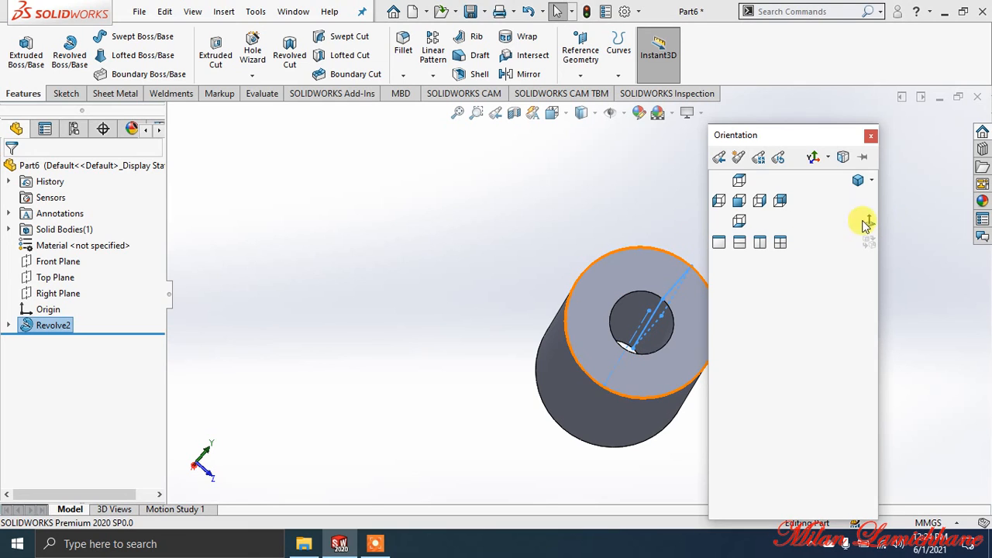
{"action": "left_click", "coordinate": [857, 182]}
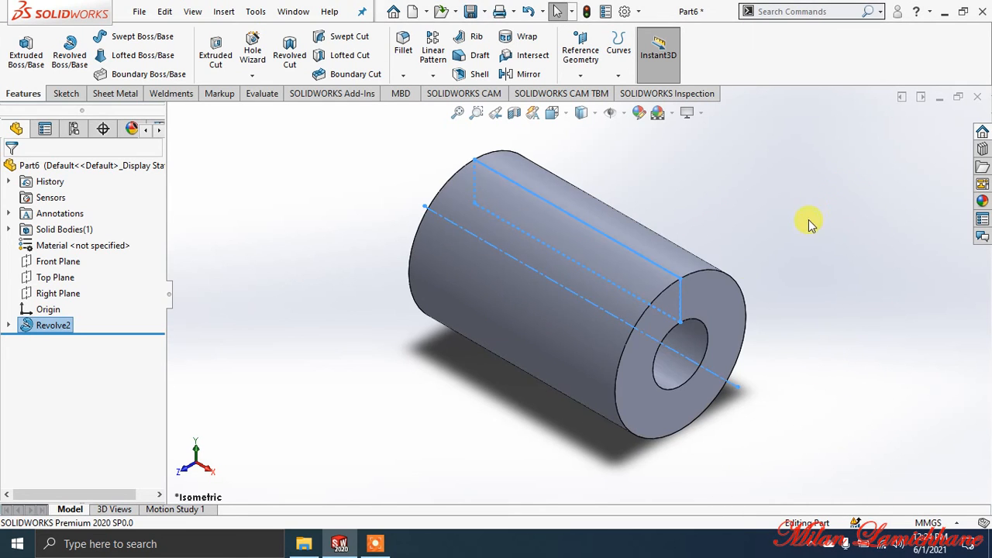
{"action": "left_click", "coordinate": [55, 96]}
{"action": "left_click", "coordinate": [20, 48]}
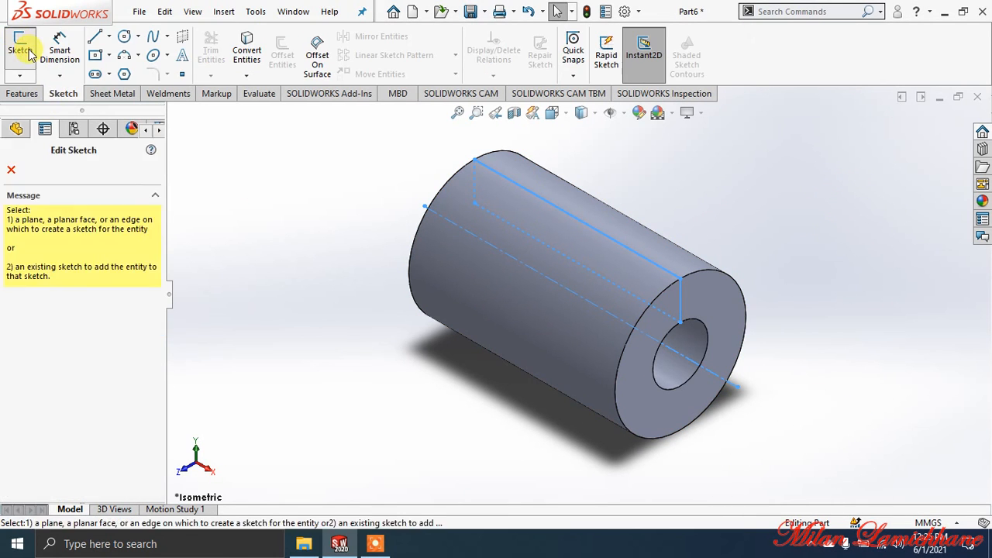
{"action": "left_click", "coordinate": [11, 170]}
Try to add a DimXpert location dimension to the inner cylindrical face of the hollow cylinder's hole.
{"action": "left_click", "coordinate": [60, 48]}
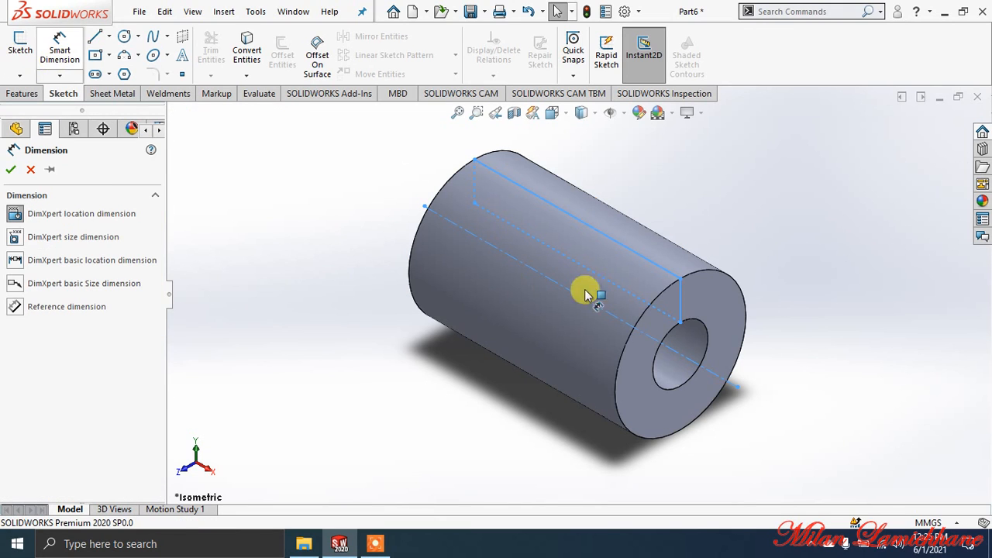
{"action": "left_click", "coordinate": [669, 334]}
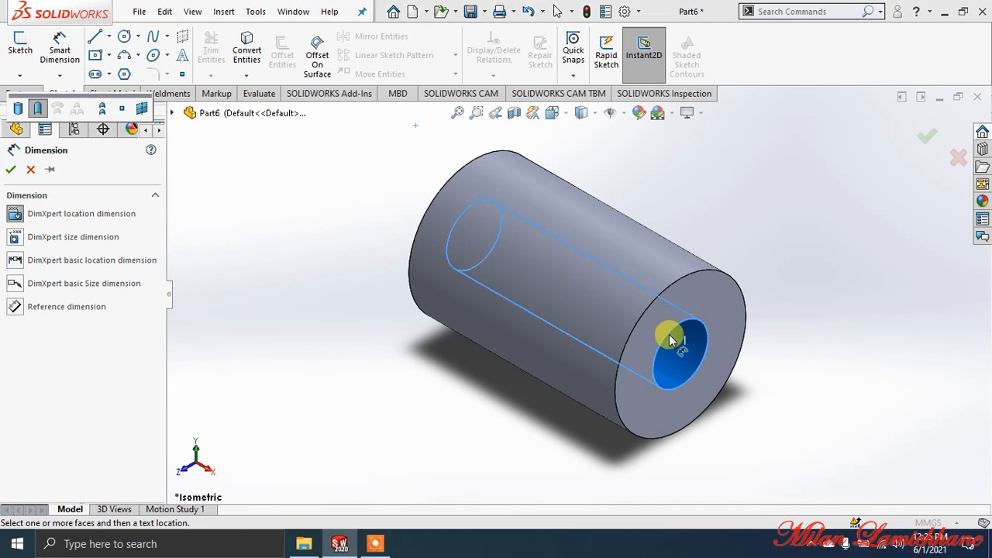
{"action": "left_click", "coordinate": [698, 371]}
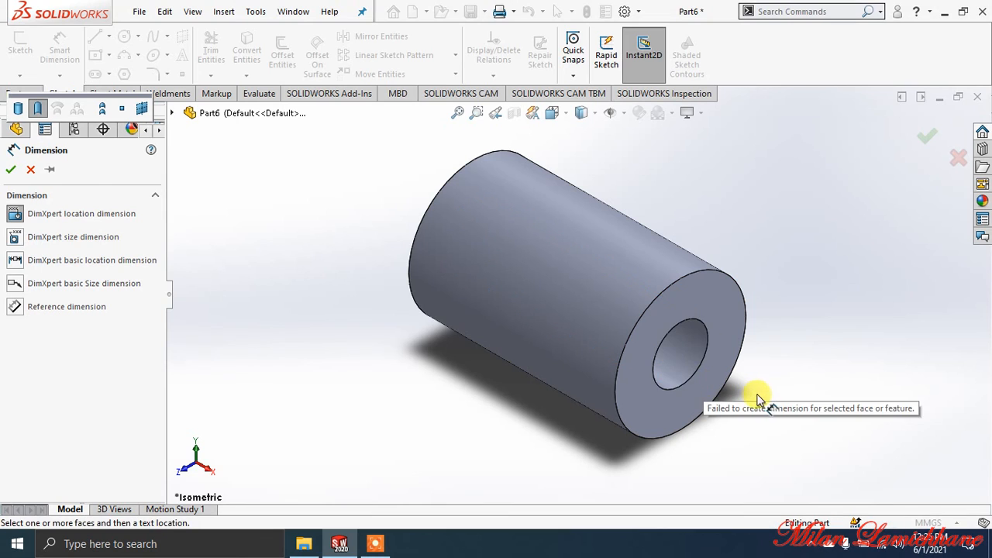
{"action": "left_click", "coordinate": [670, 382]}
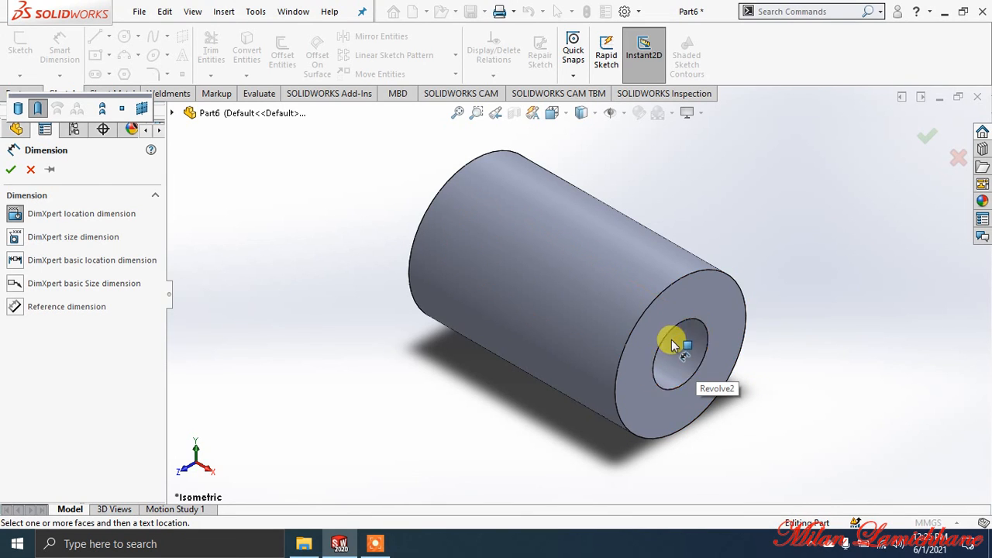
{"action": "middle_click_drag", "start_coordinate": [797, 344], "coordinate": [736, 270]}
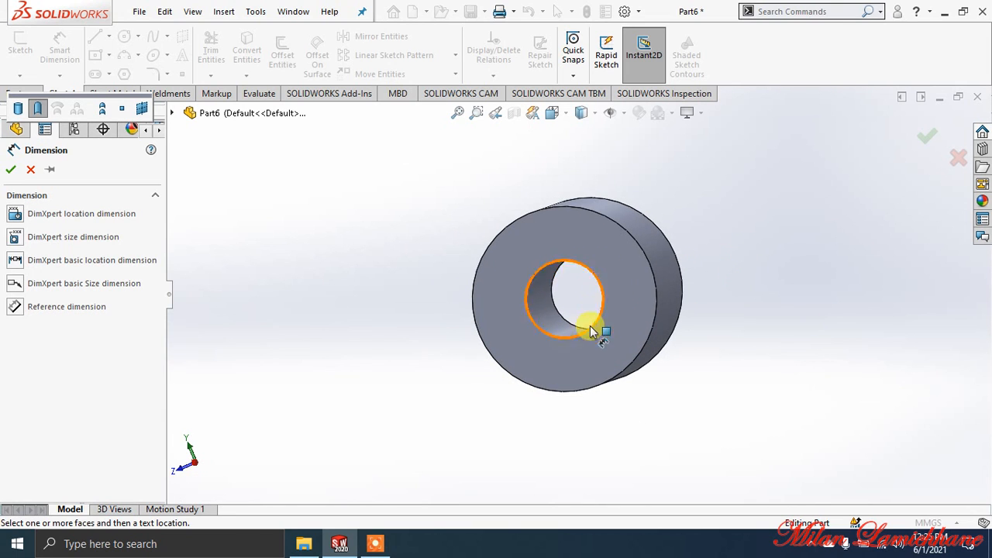
{"action": "left_click", "coordinate": [10, 170]}
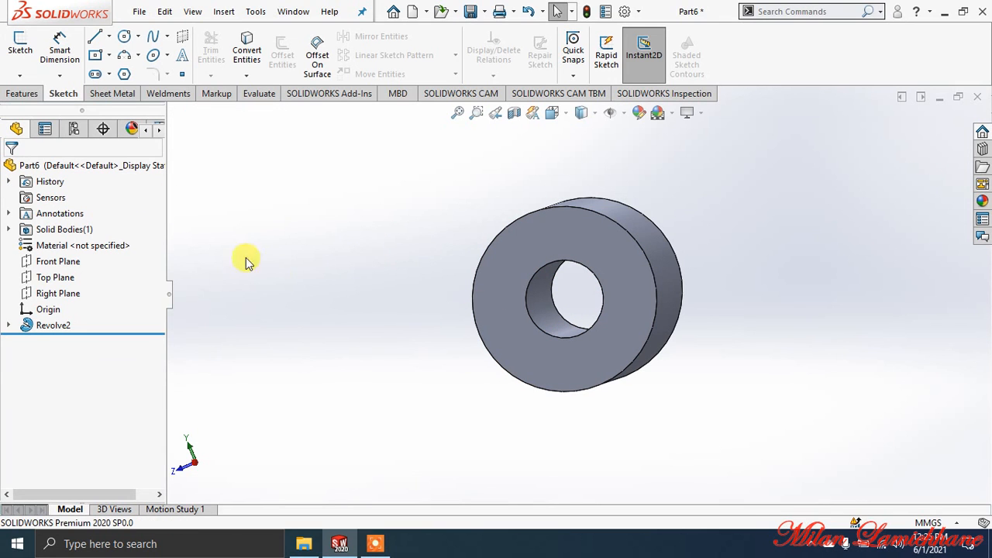